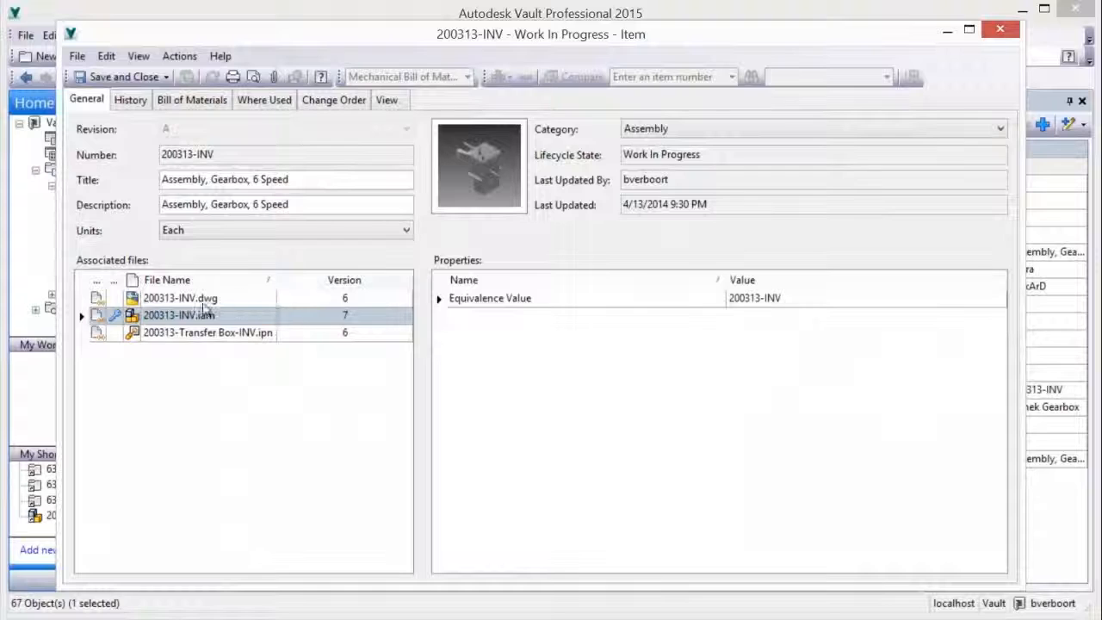
Preview the drawing 200313-INV.dwg attached to the gearbox assembly item
left_click(204, 301)
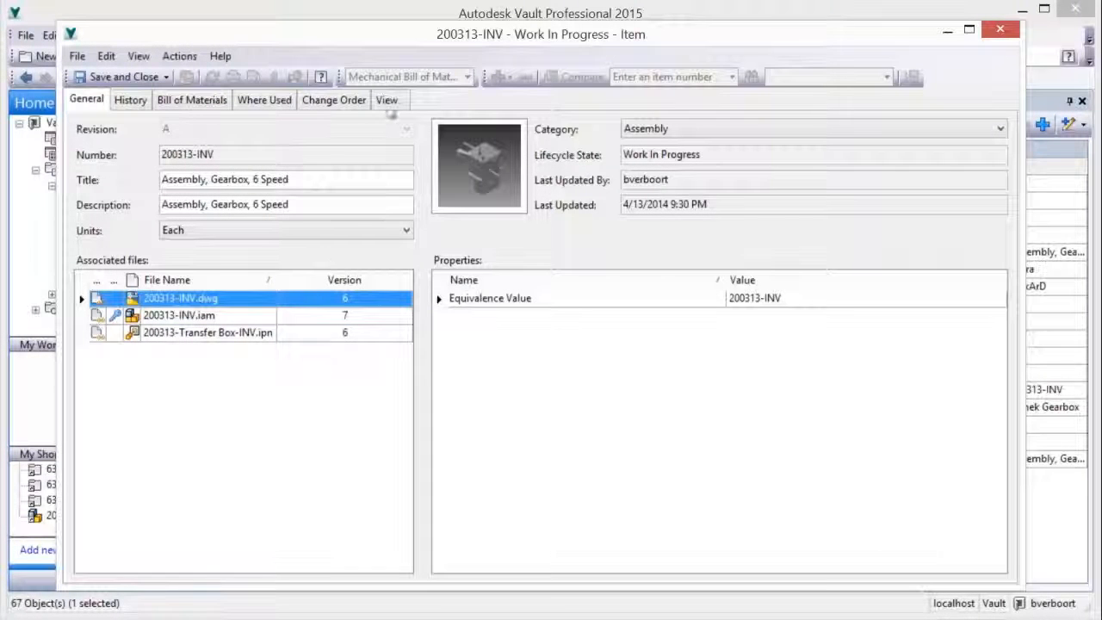
left_click(386, 102)
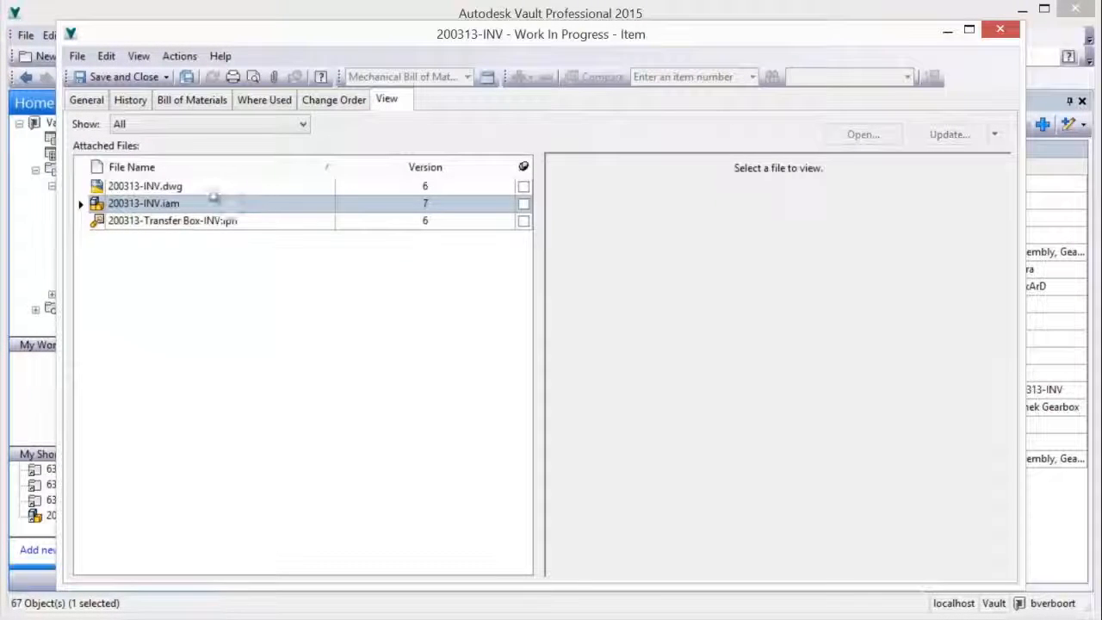
left_click(206, 189)
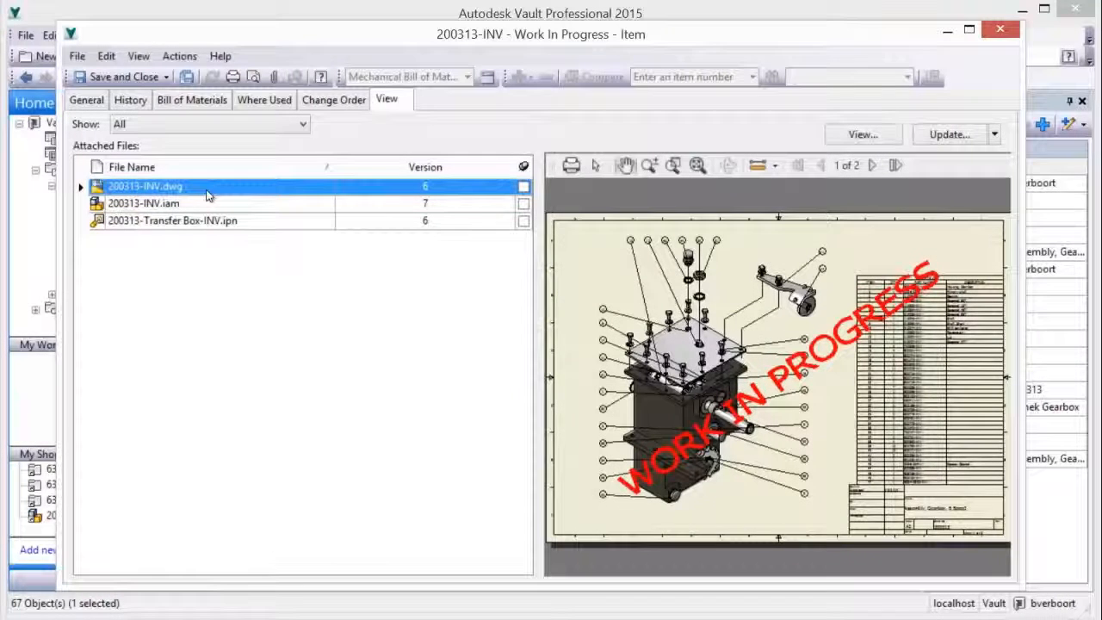
Review the item's bill of materials through its last rows, and save and close the item
left_click(197, 102)
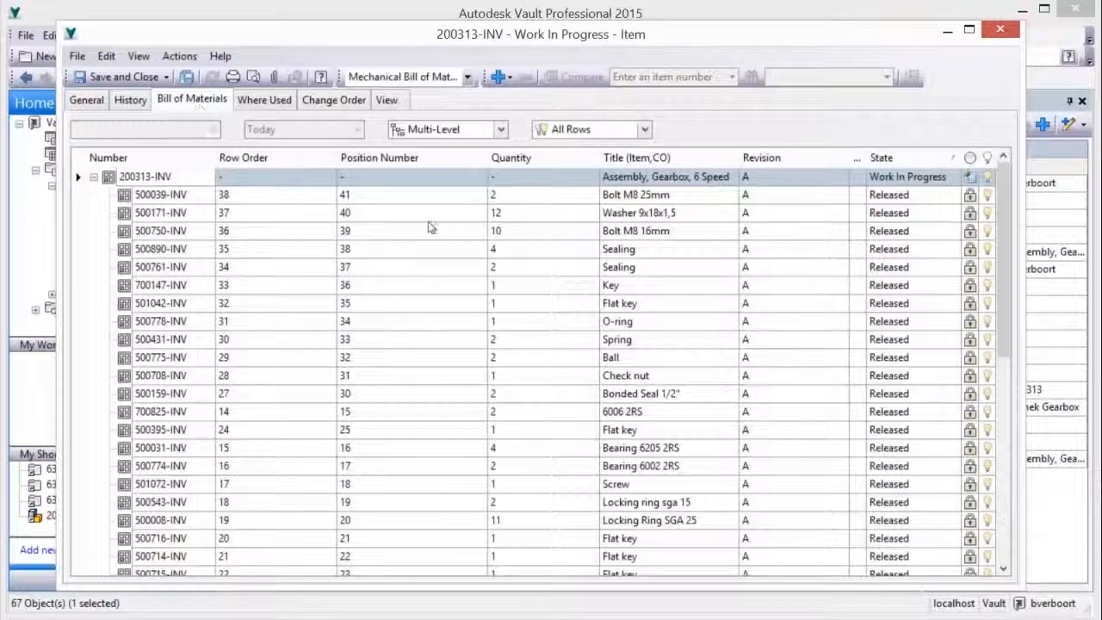
left_click_drag(1001, 274, 1008, 510)
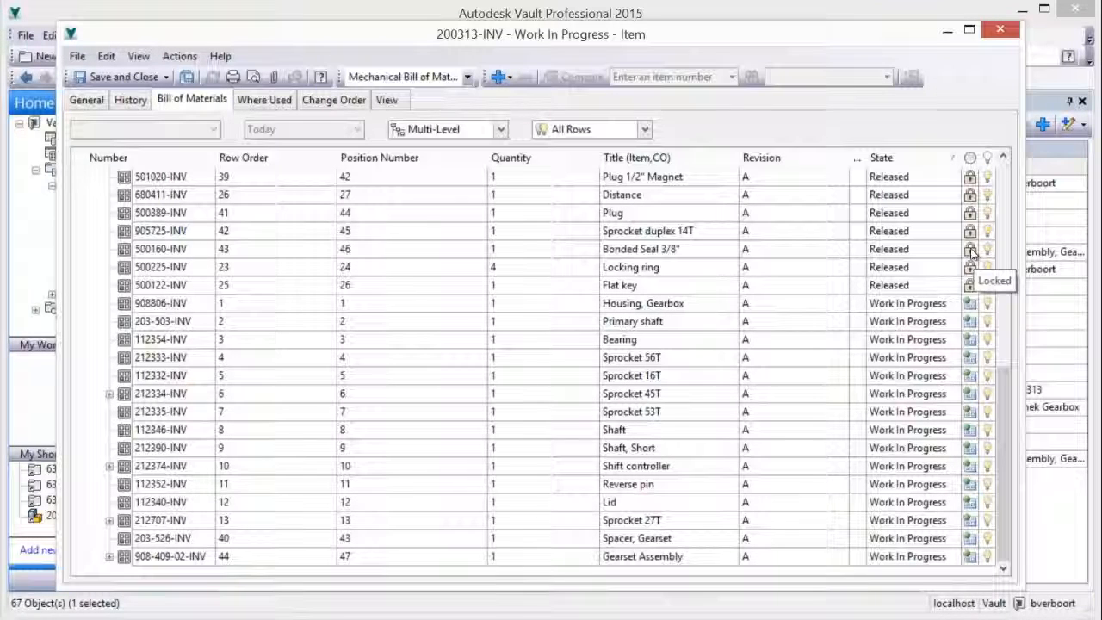
left_click(135, 77)
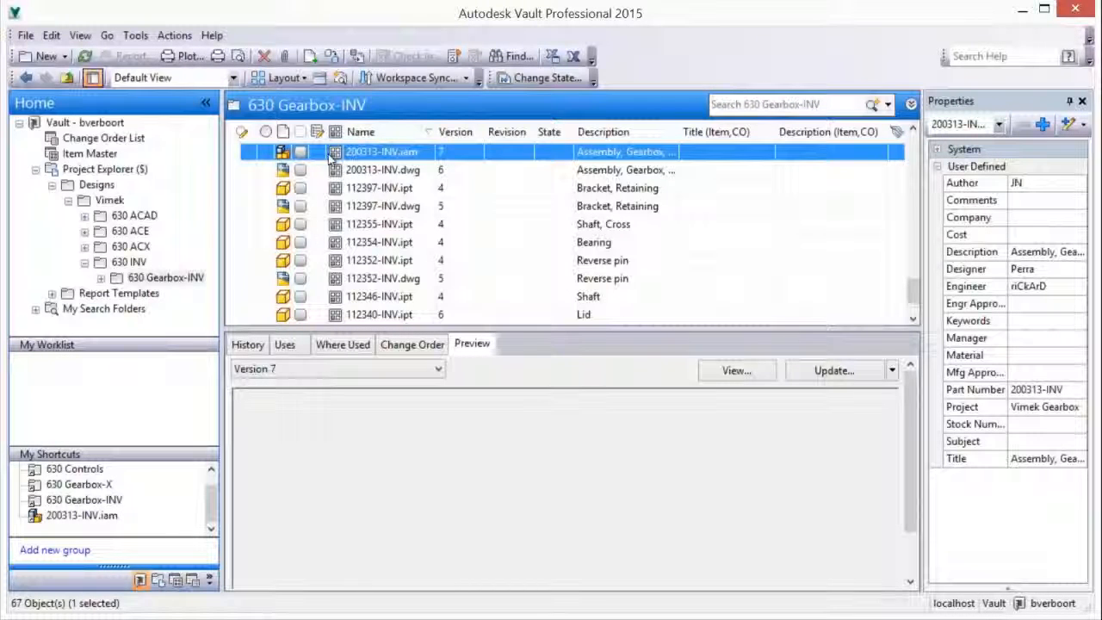
Go from the file 200313-INV.iam to its assigned item in the Item Master and preview its attached drawing 200313-INV.dwg
mouse_move(332, 155)
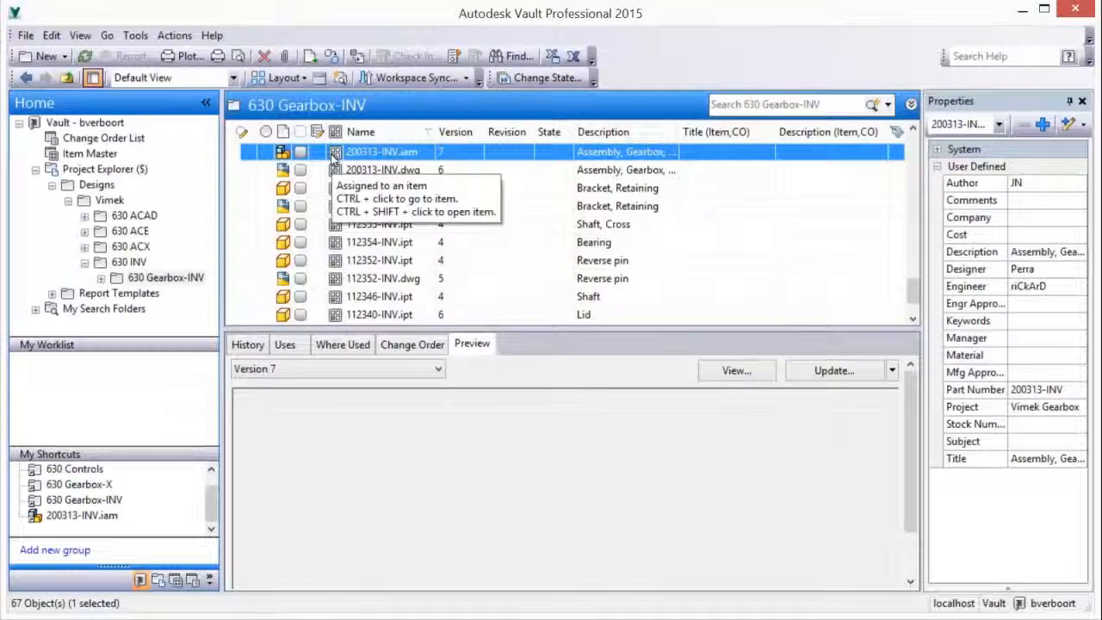
left_click(331, 155, "ctrl")
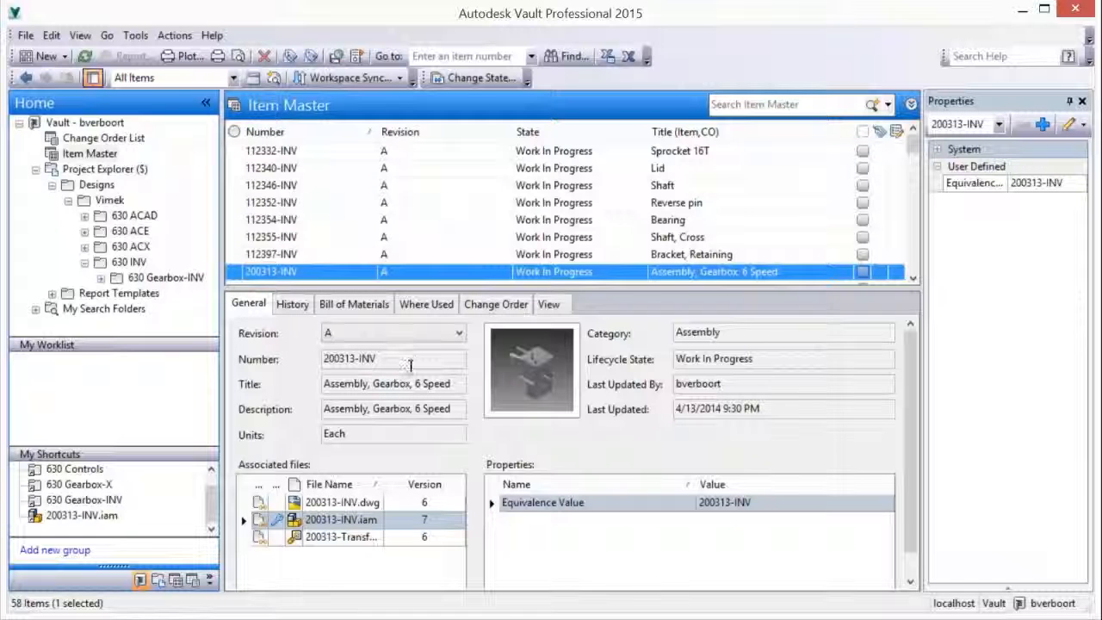
left_click(546, 308)
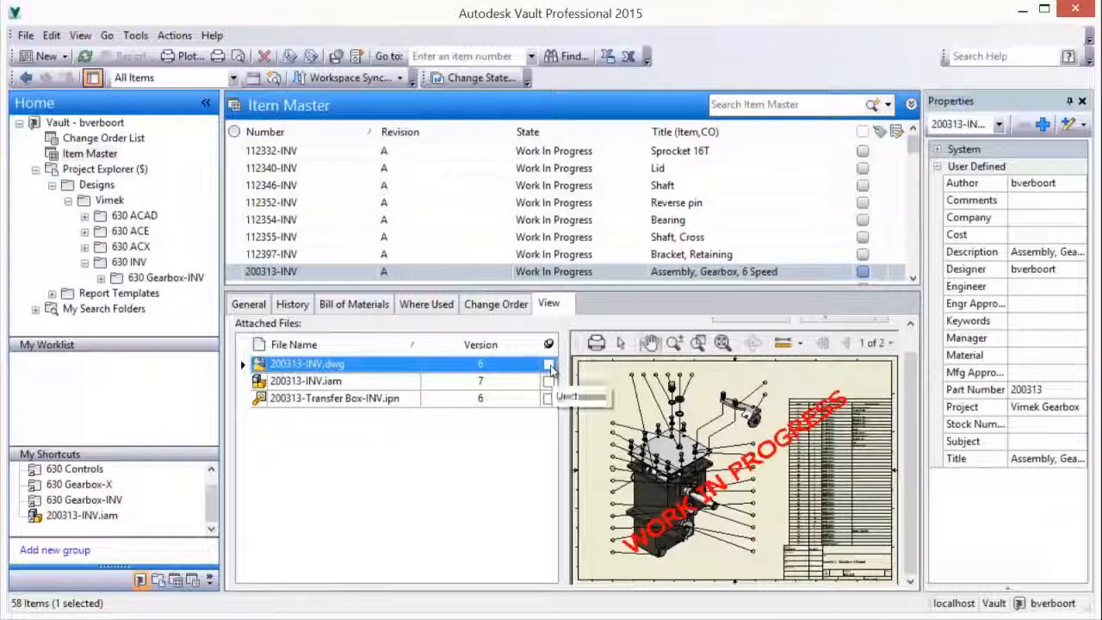
Change the lifecycle state of item 200313-INV to Released
right_click(568, 273)
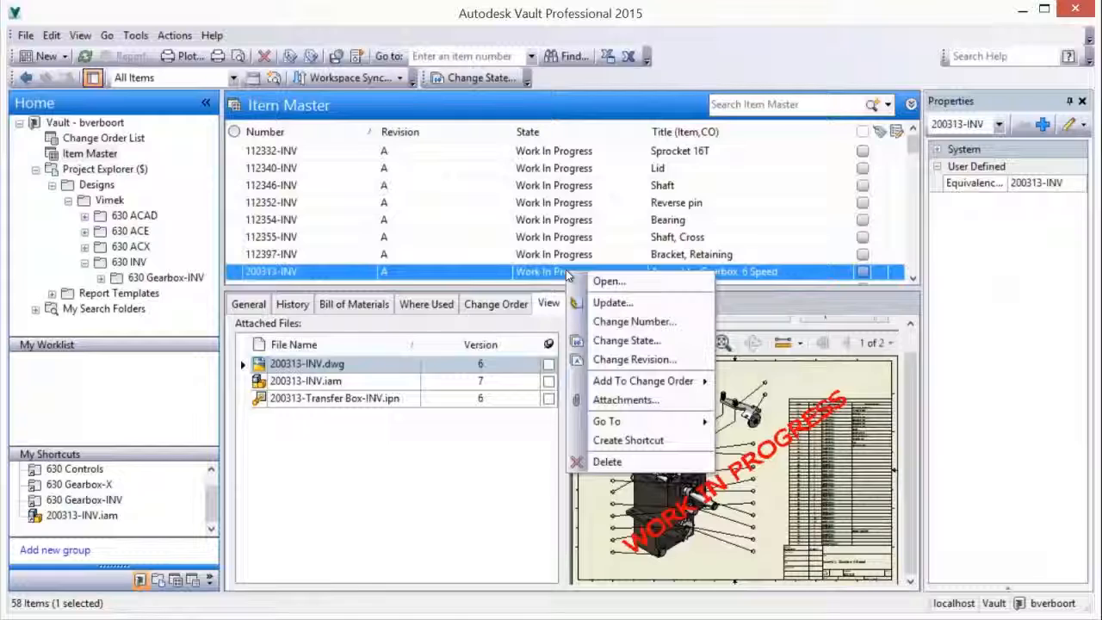
left_click(612, 341)
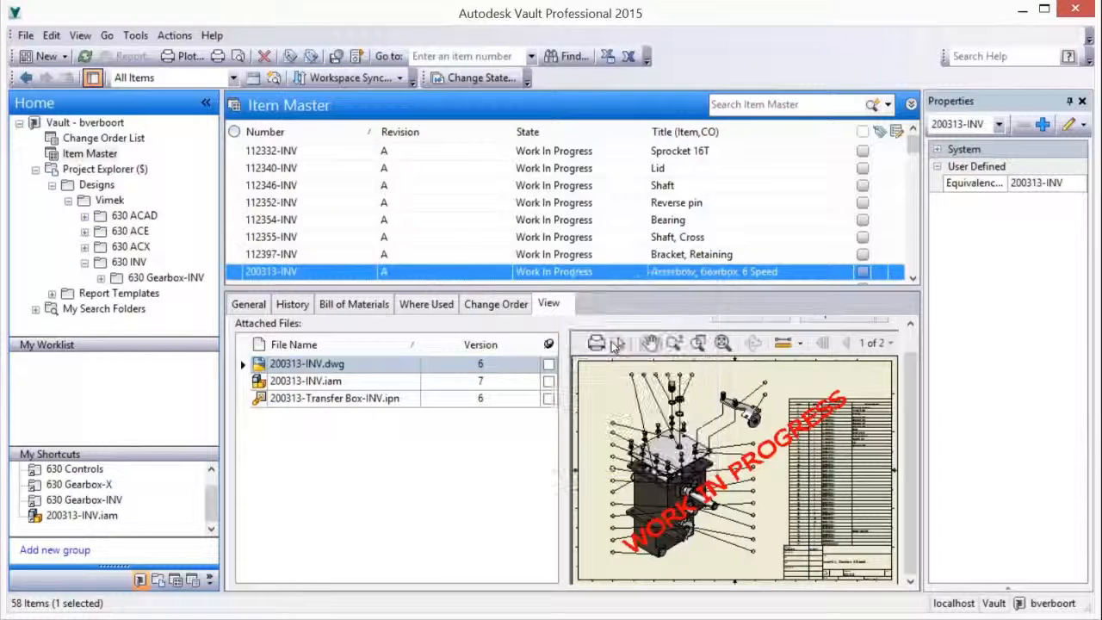
left_click(538, 285)
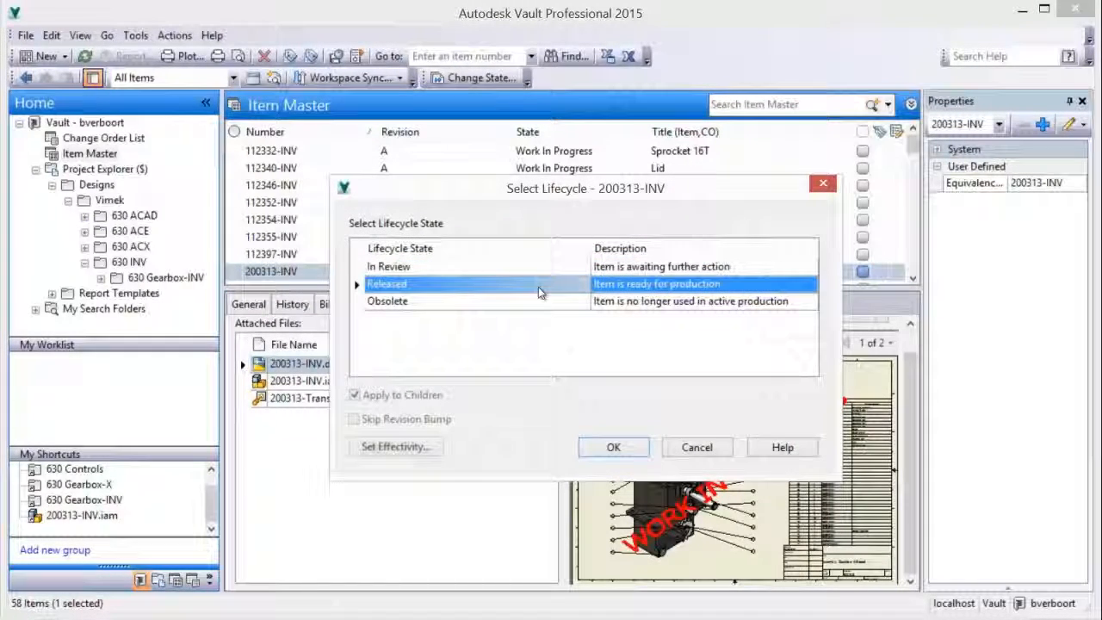
left_click(611, 447)
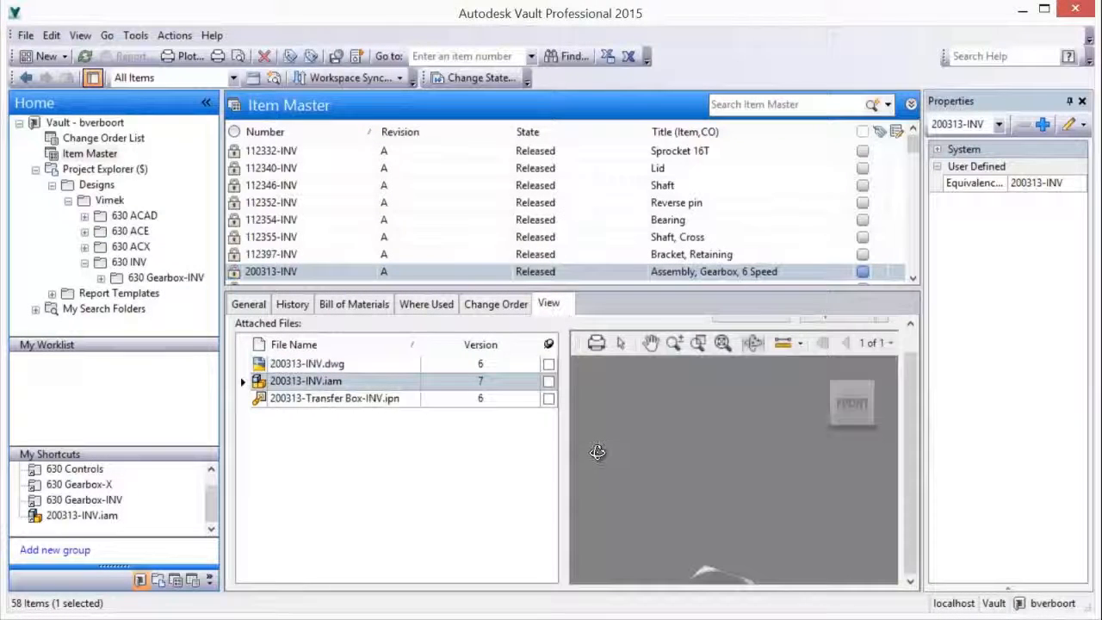
Preview 200313-INV.dwg, inspect the status mark at the sheet's lower edge up close, and fit the sheet in view again
left_click(342, 366)
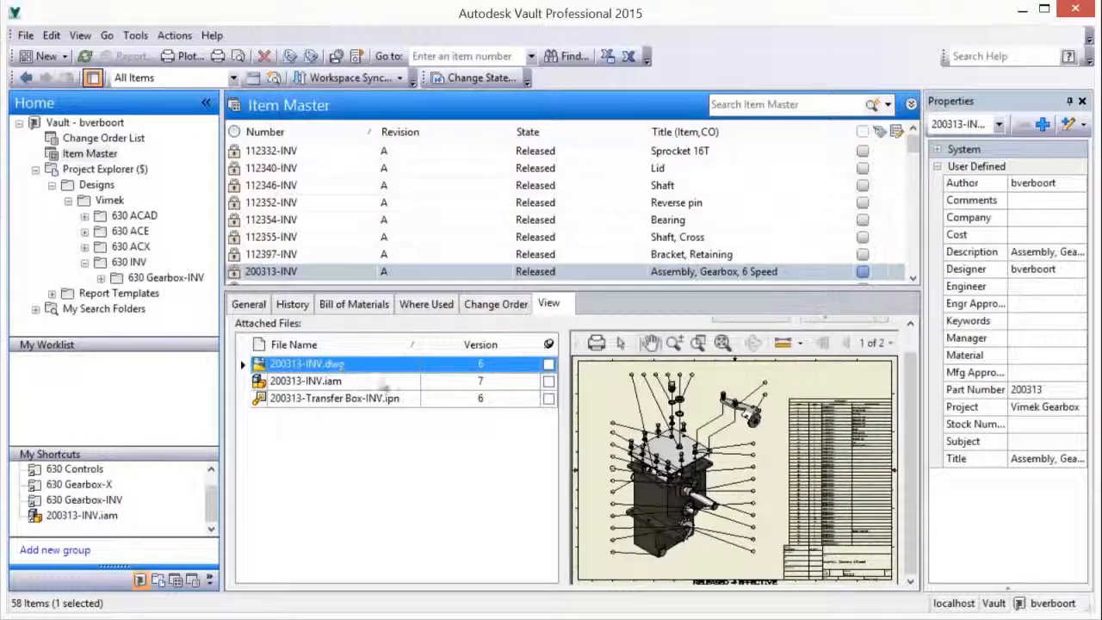
scroll(717, 527, "up", 1)
scroll(717, 527, "up", 4)
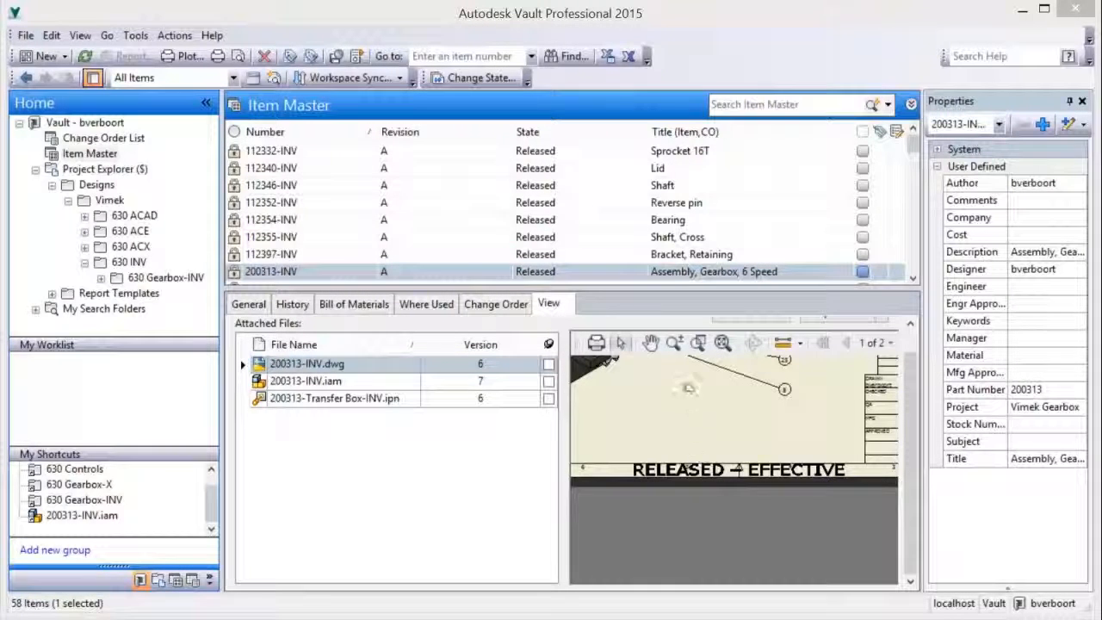
left_click(721, 343)
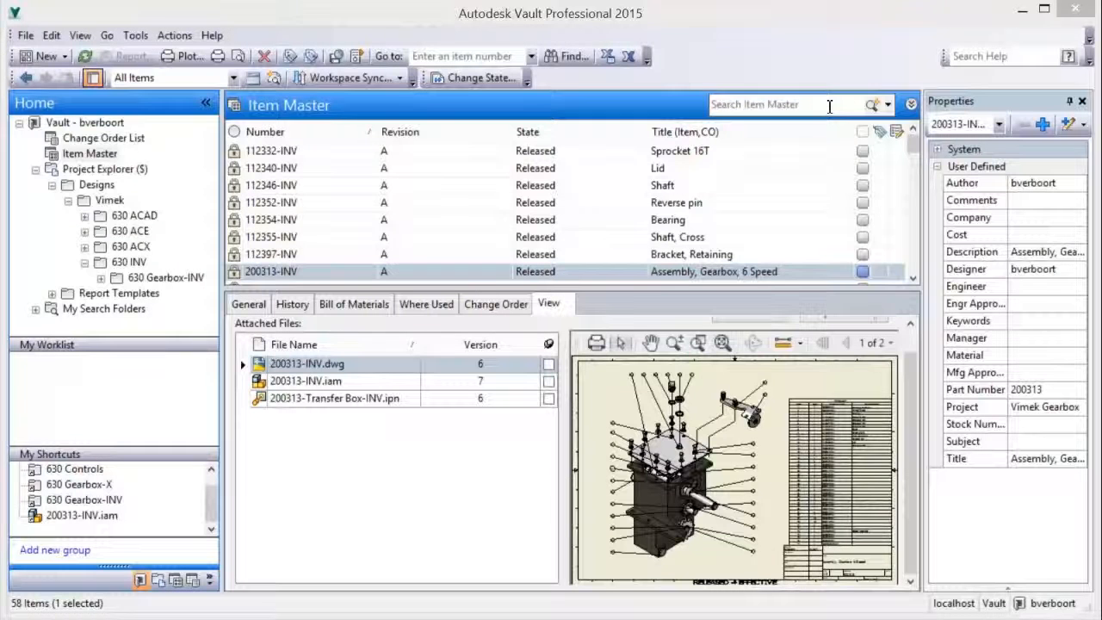
Search the Item Master for "lid"
left_click(829, 104)
type("li")
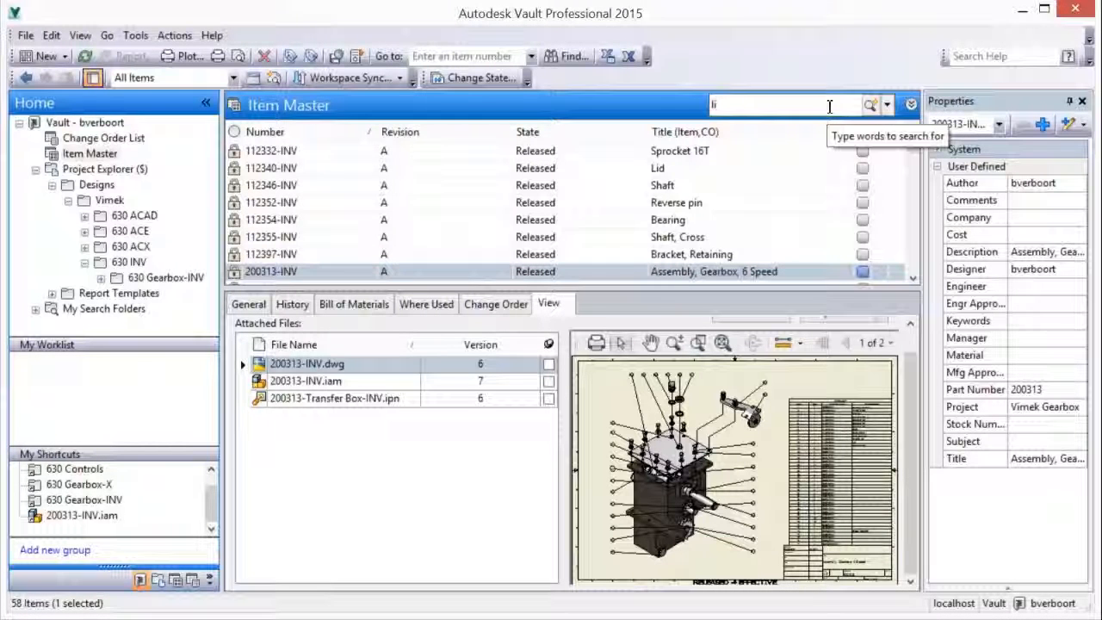
type("d")
key("Return")
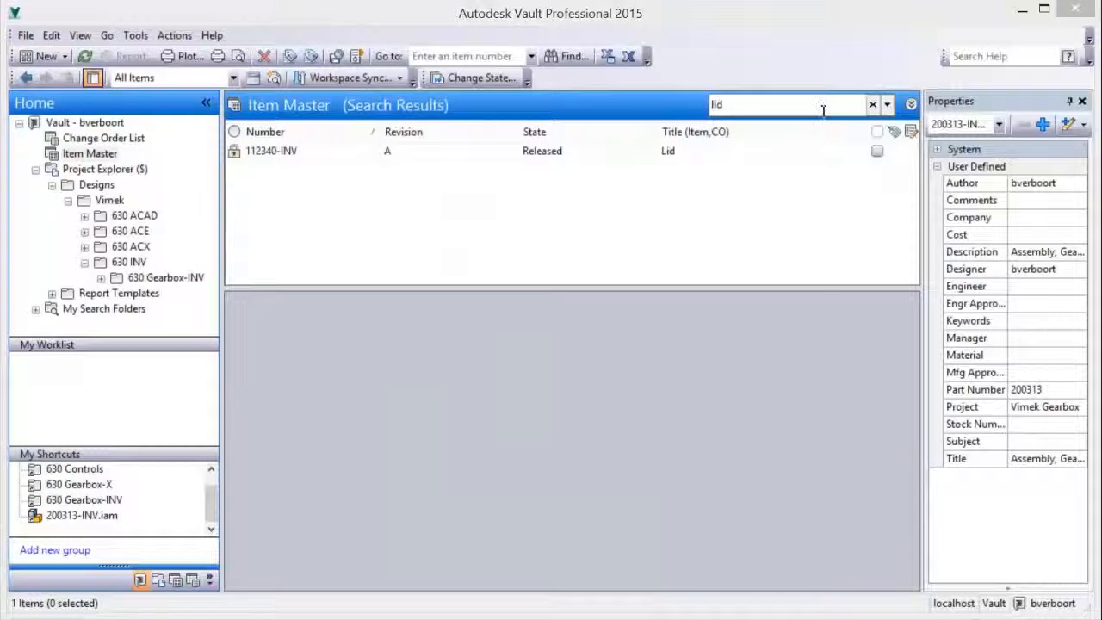
Change the lifecycle state of the lid item 112340-INV to Work In Progress, leaving the revision bump enabled
left_click(307, 155)
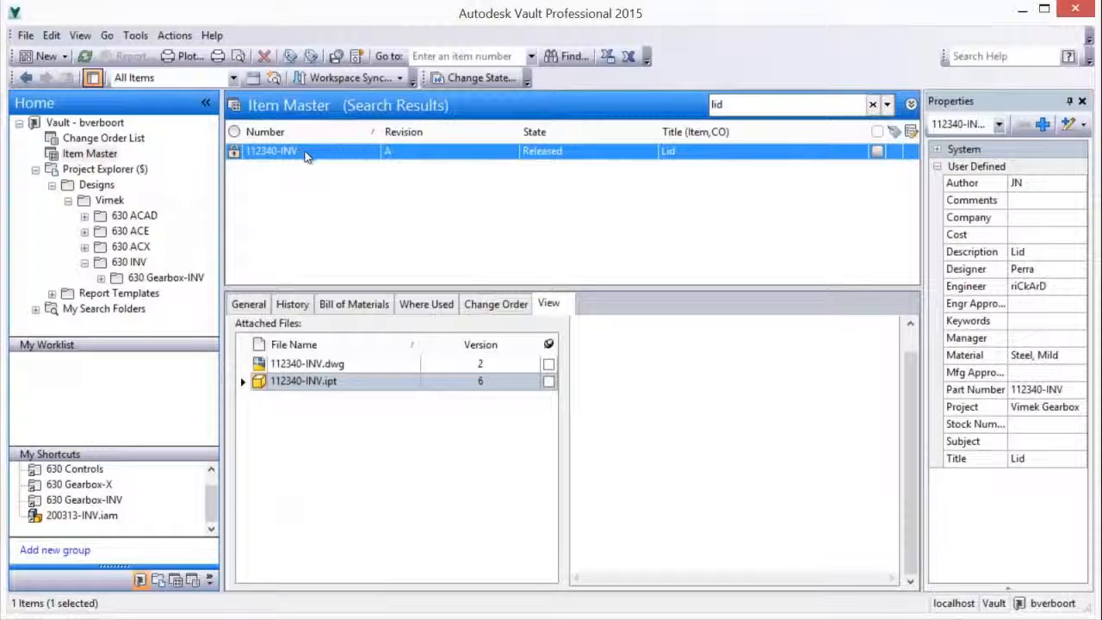
right_click(395, 158)
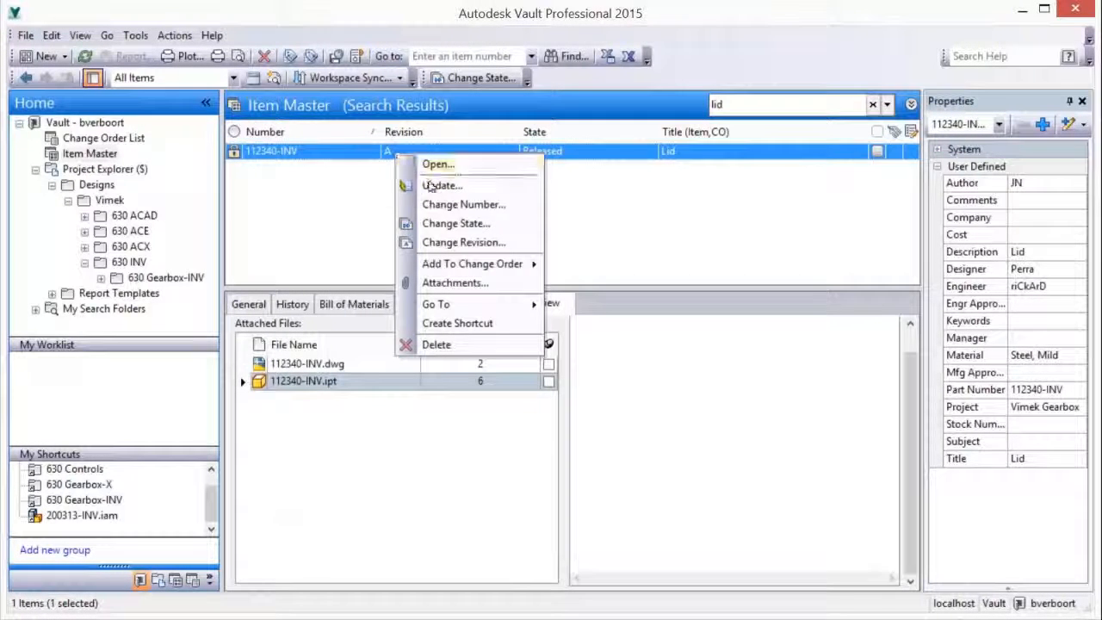
left_click(439, 224)
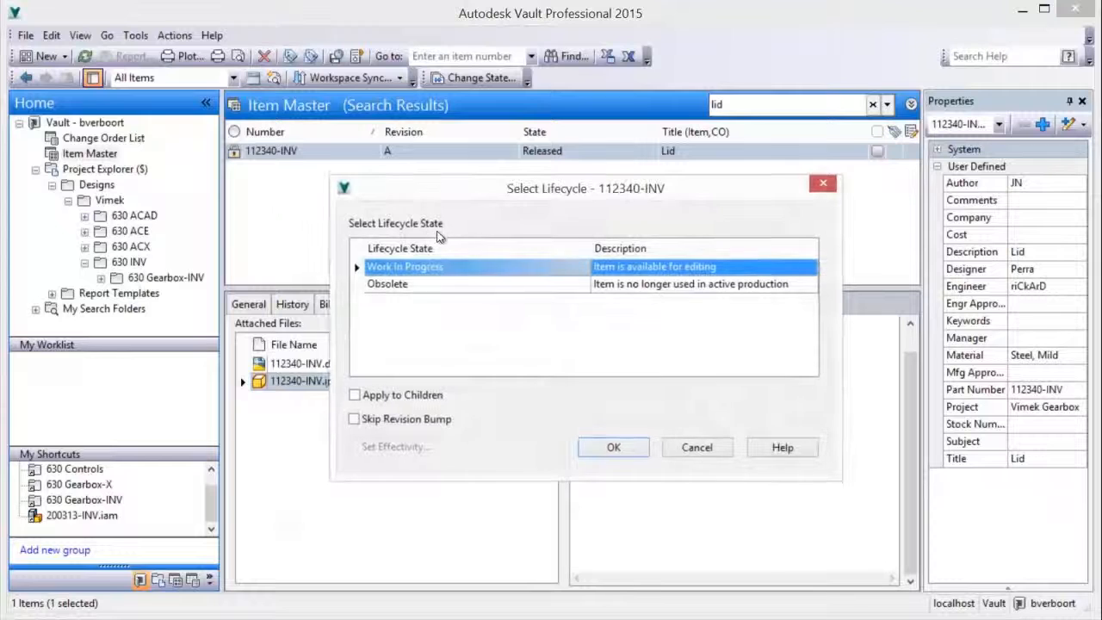
left_click(627, 449)
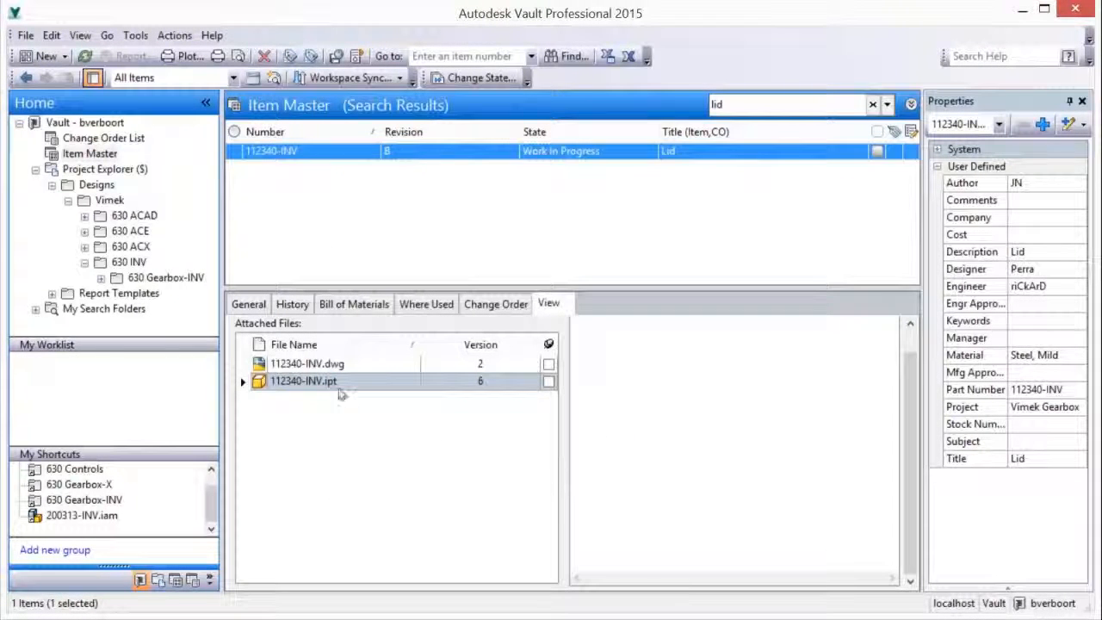
Open the lid item's attached part file 112340-INV.ipt in Inventor and check it out
left_click(335, 382)
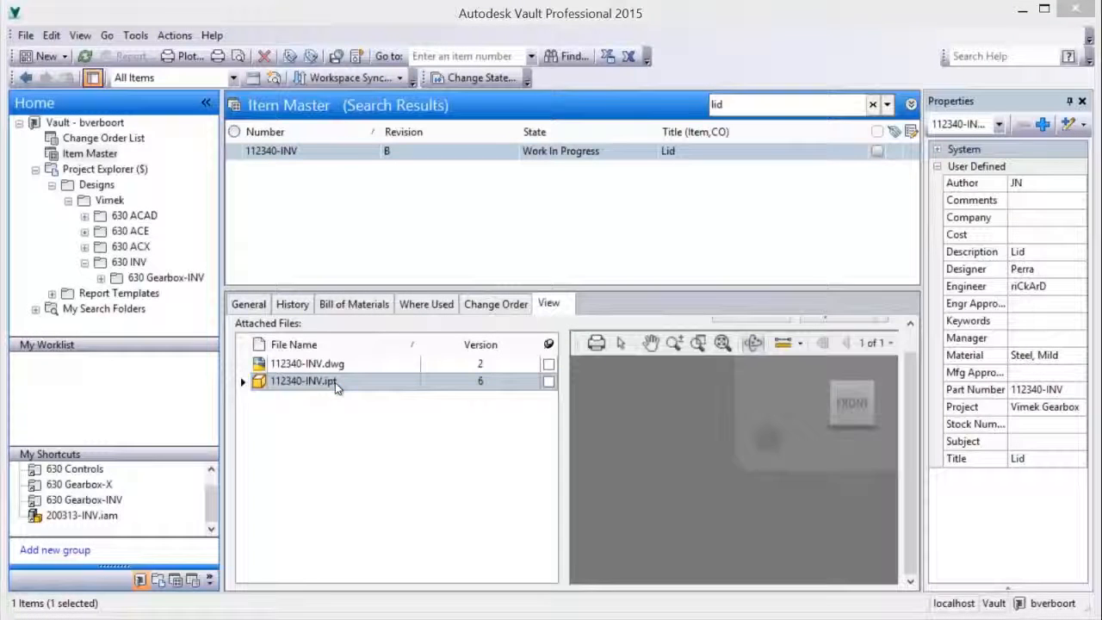
right_click(334, 382)
left_click(372, 393)
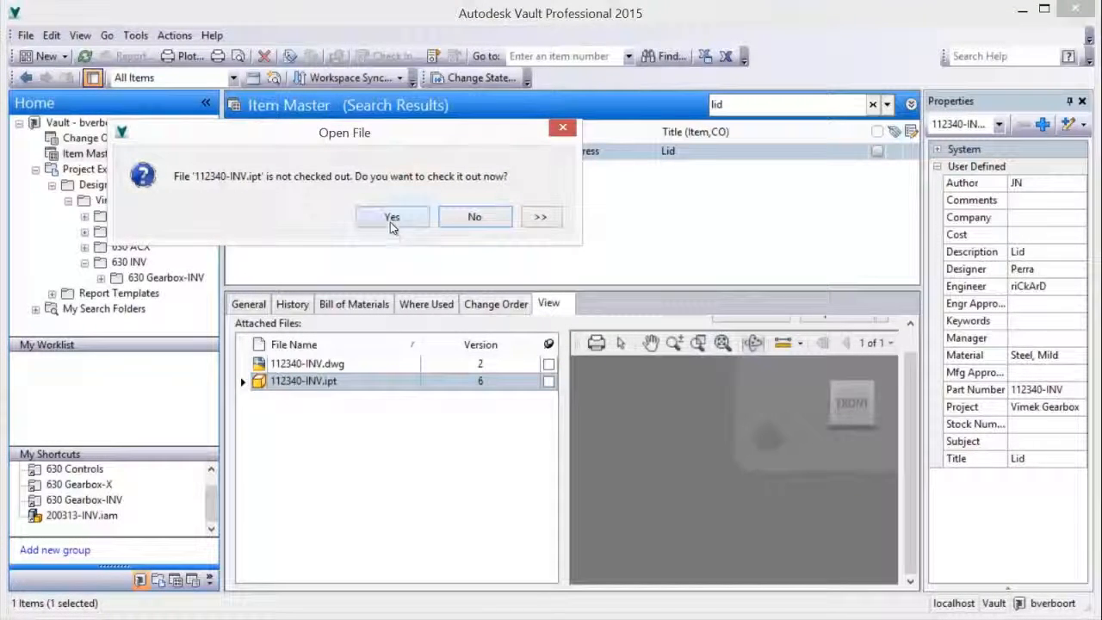
left_click(392, 218)
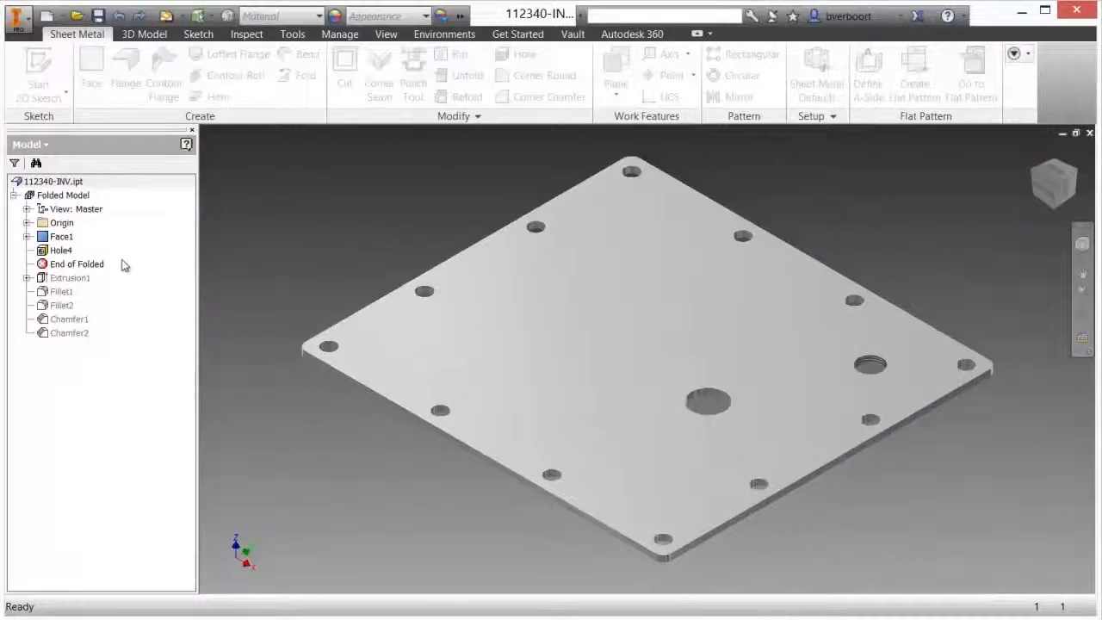
Move the End of Folded marker below Chamfer2 in the lid part, and open the part's drawing
left_click_drag(89, 315, 84, 333)
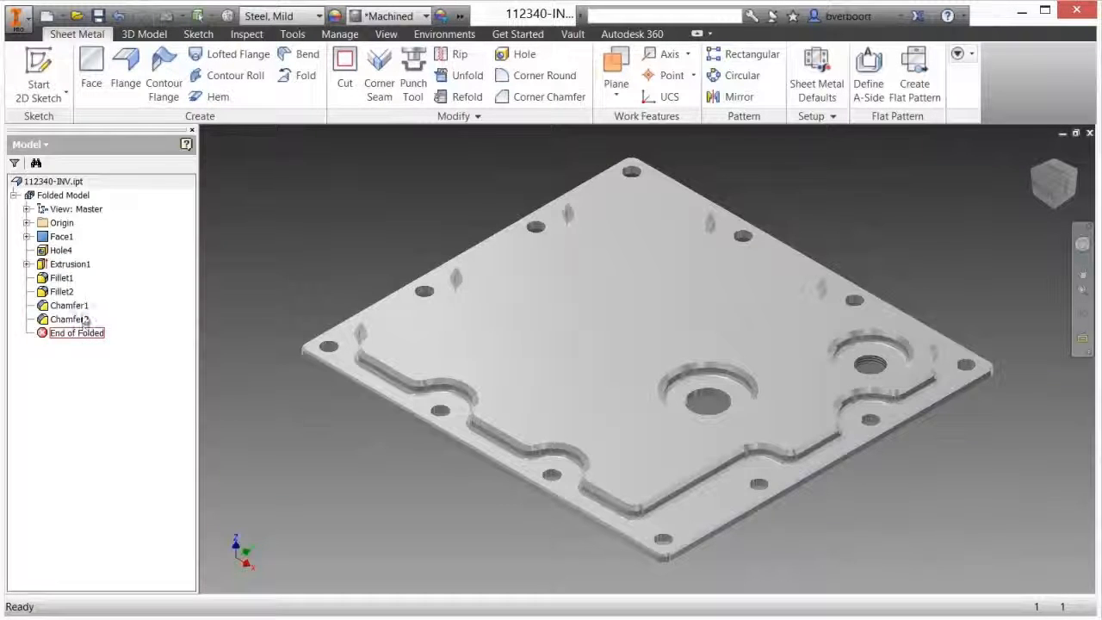
left_click(73, 182)
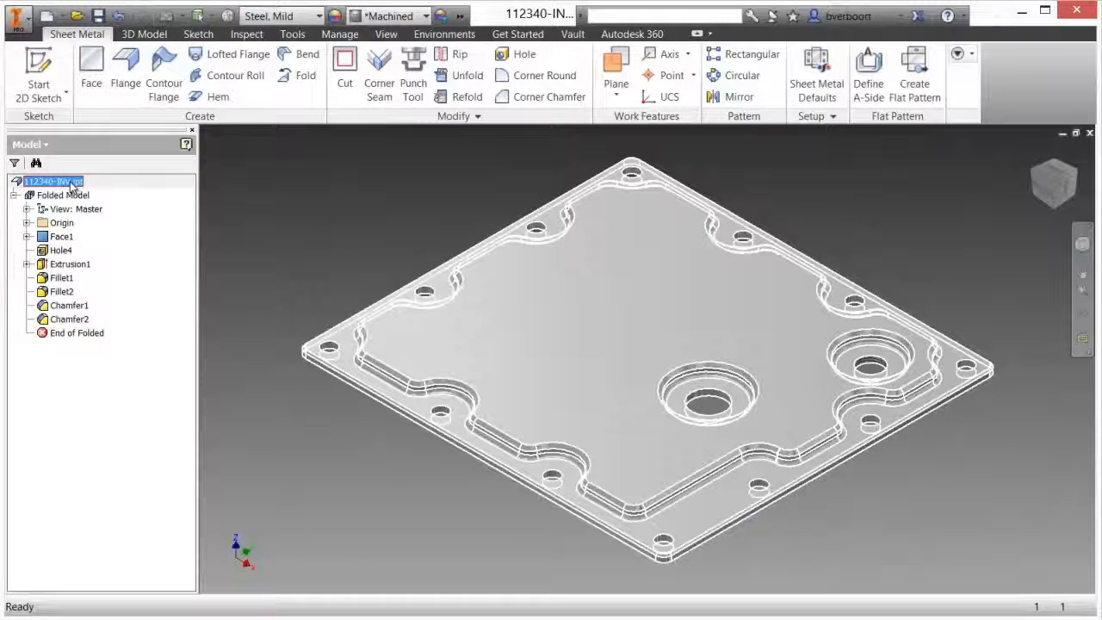
right_click(73, 187)
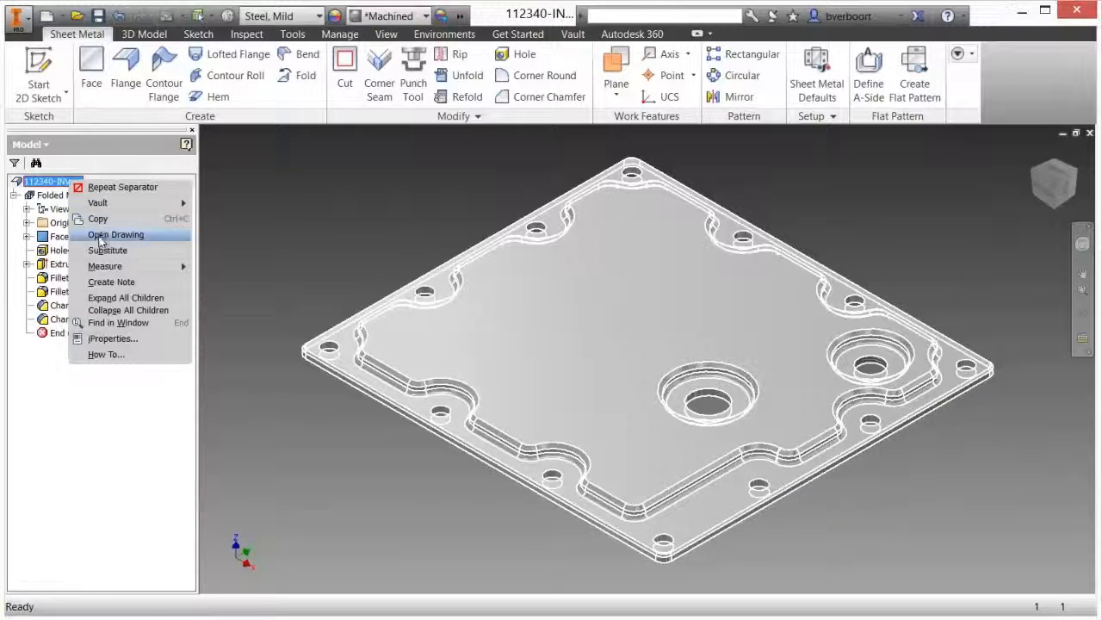
left_click(99, 234)
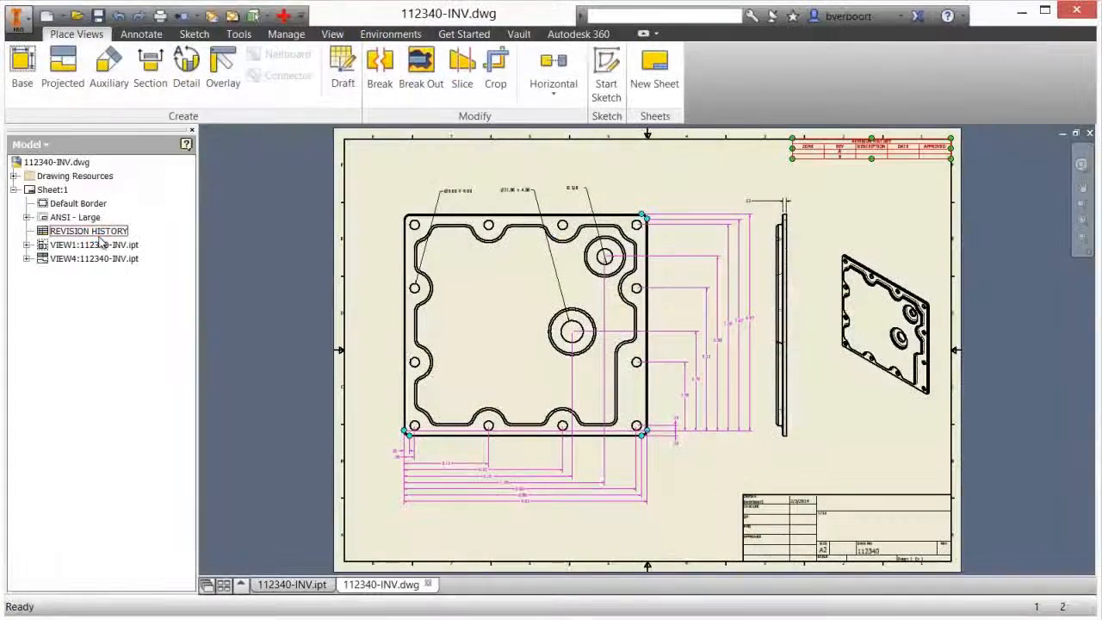
Shift the lid's dimensioned front view slightly left and down on the drawing sheet
left_click(188, 271)
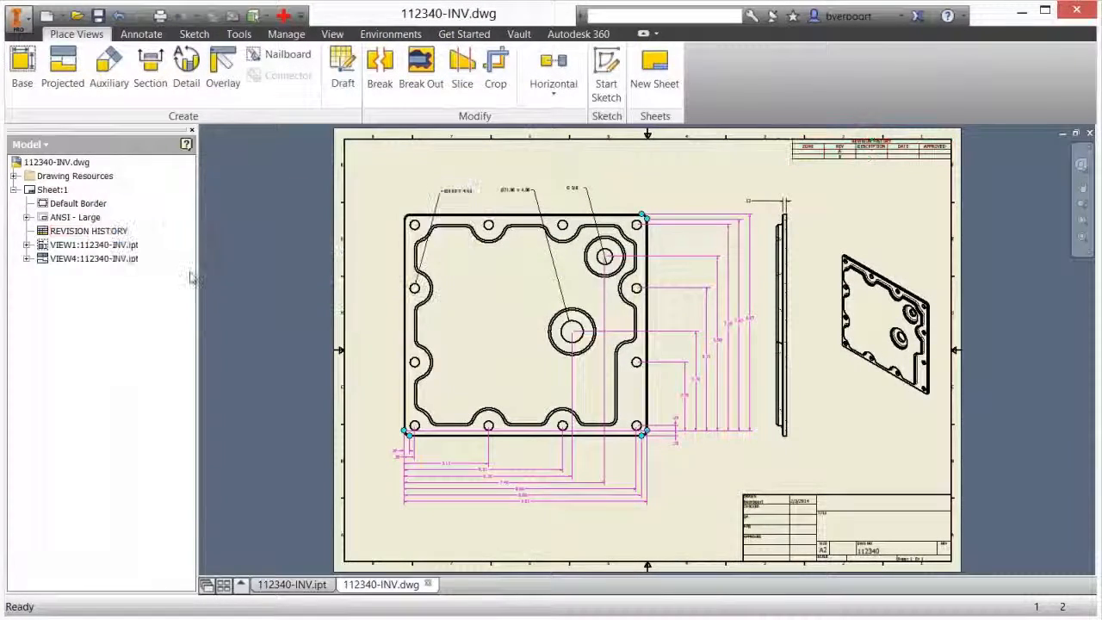
left_click_drag(396, 246, 390, 253)
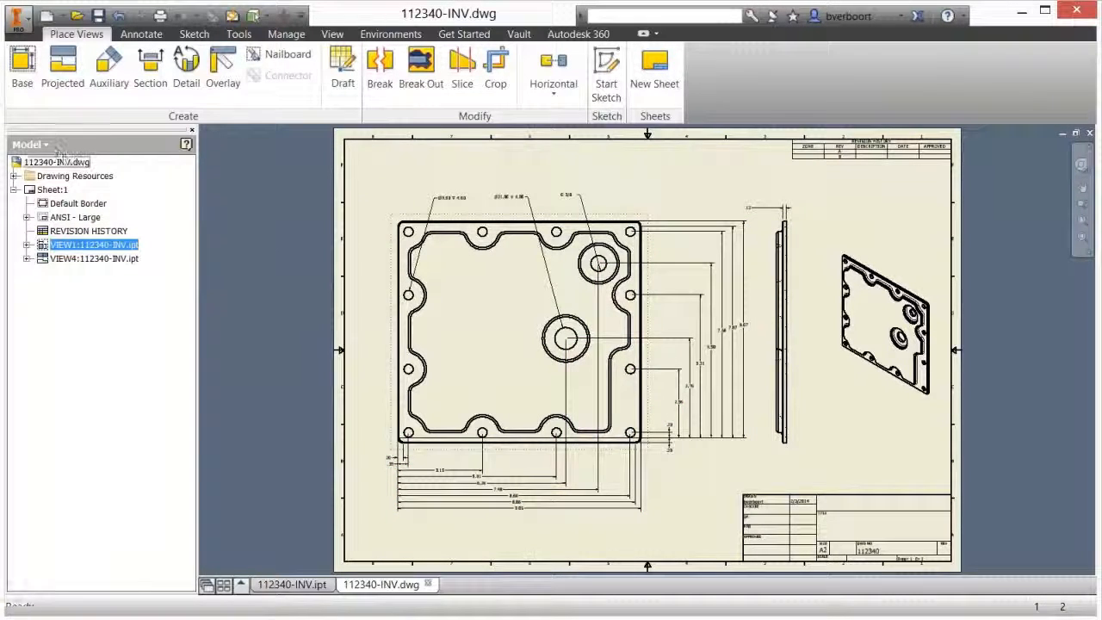
Save the lid drawing 112340-INV.dwg with its dependent part and check both into Vault without keeping them checked out
left_click(31, 143)
left_click(45, 180)
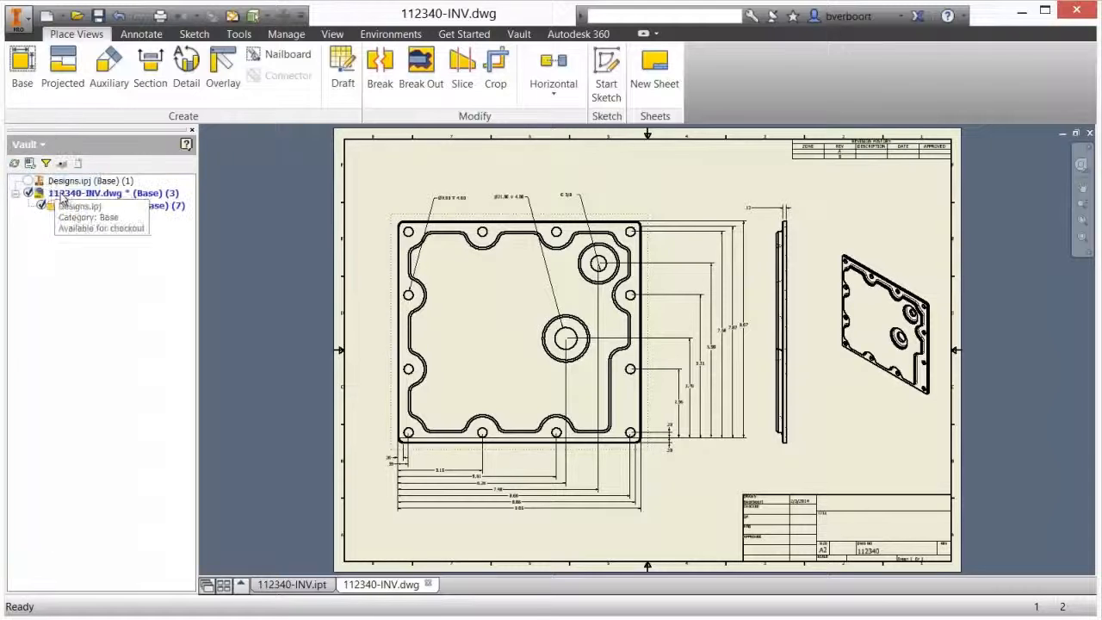
right_click(86, 197)
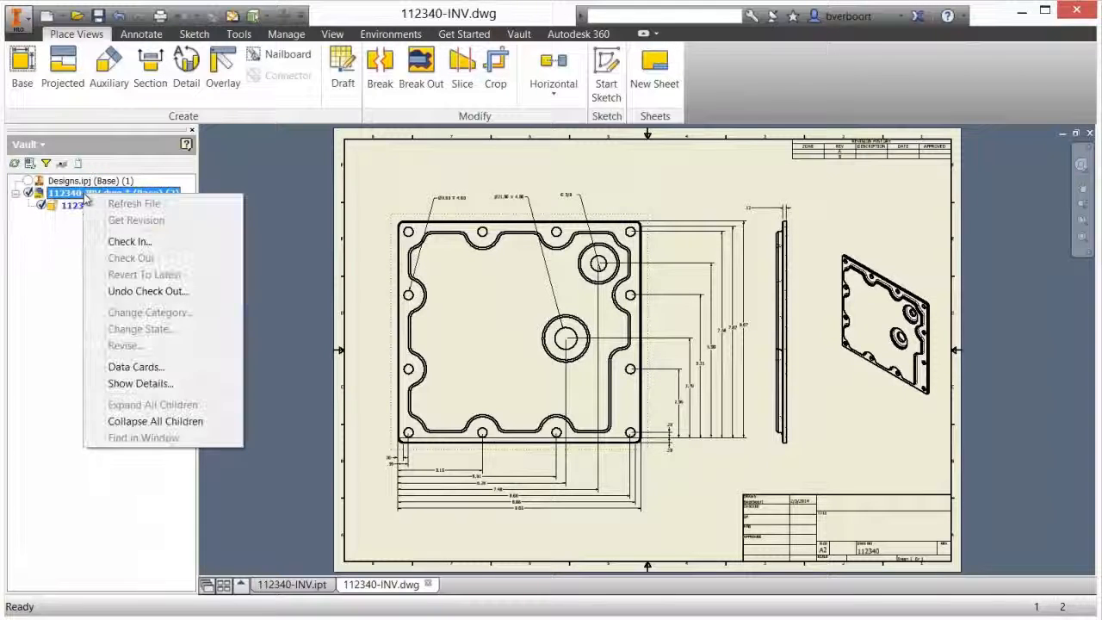
left_click(127, 241)
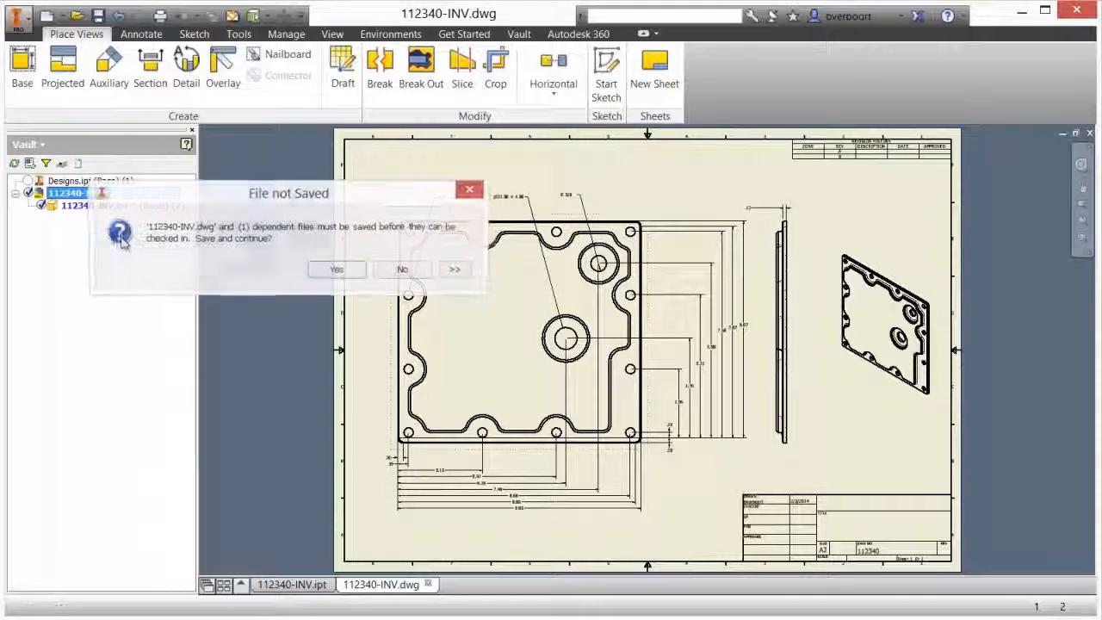
left_click(336, 269)
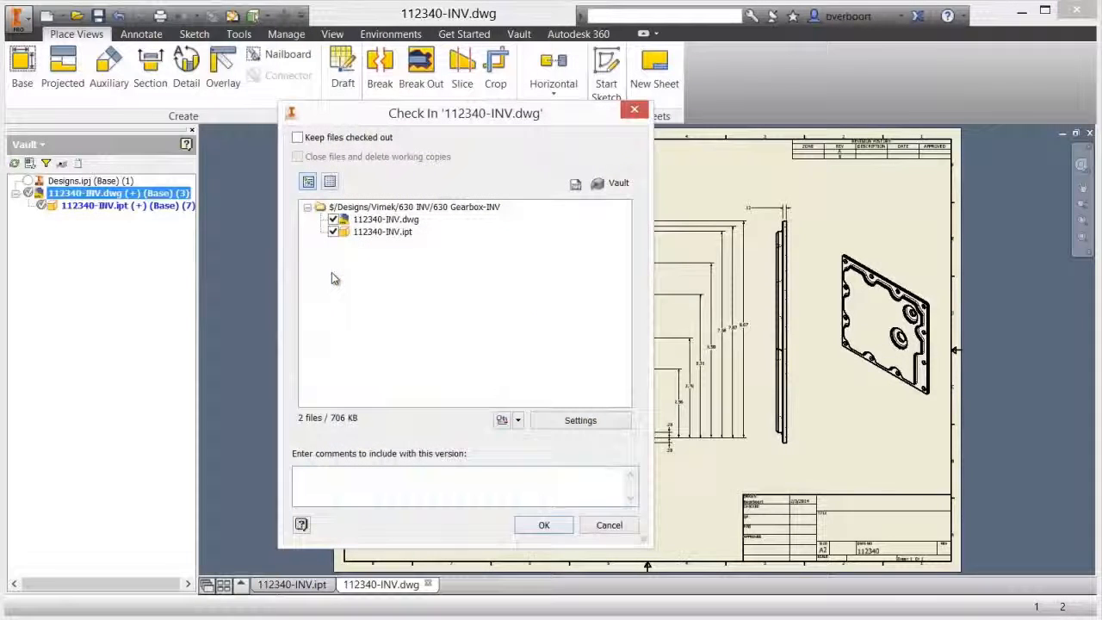
left_click(543, 526)
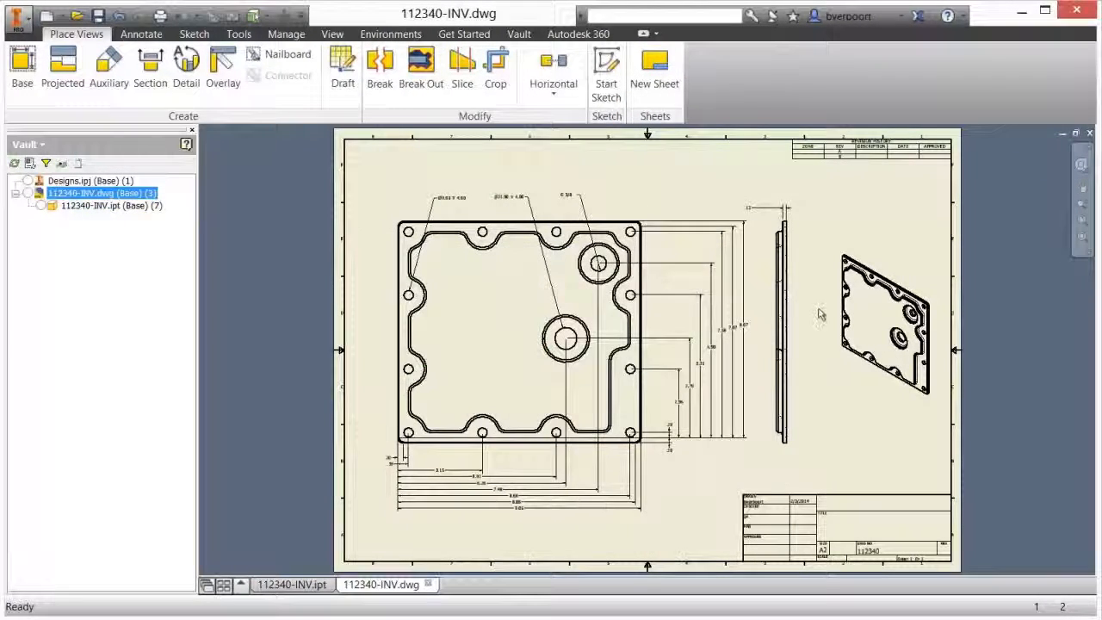
Return to Autodesk Vault, update the lid item 112340-INV from its checked-in files, and save and close the item
left_click(1020, 12)
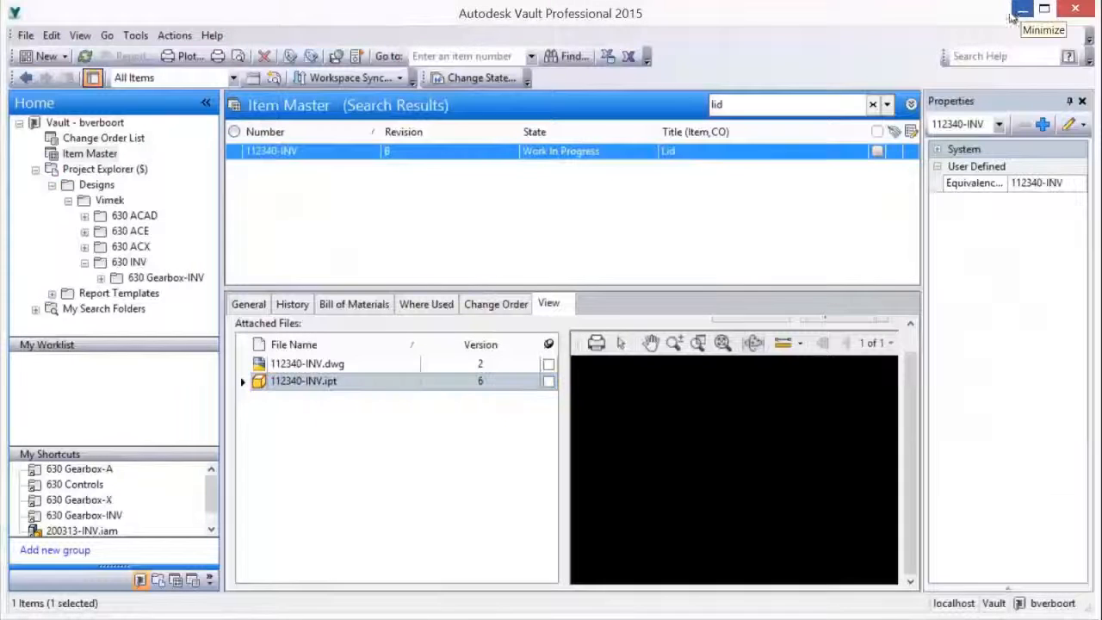
right_click(580, 154)
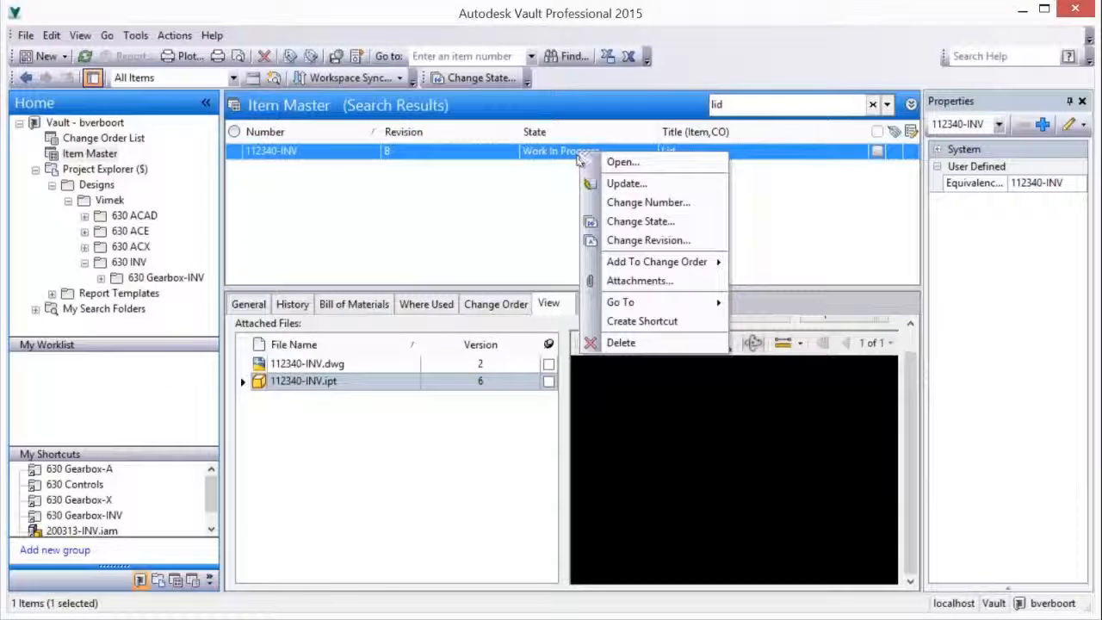
left_click(622, 182)
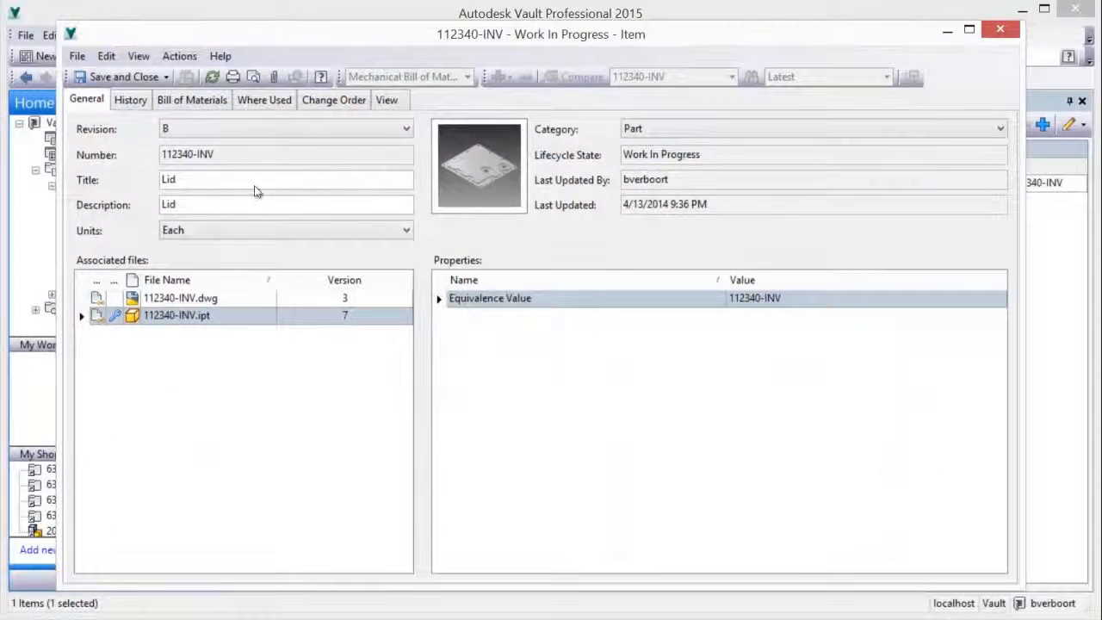
left_click(120, 77)
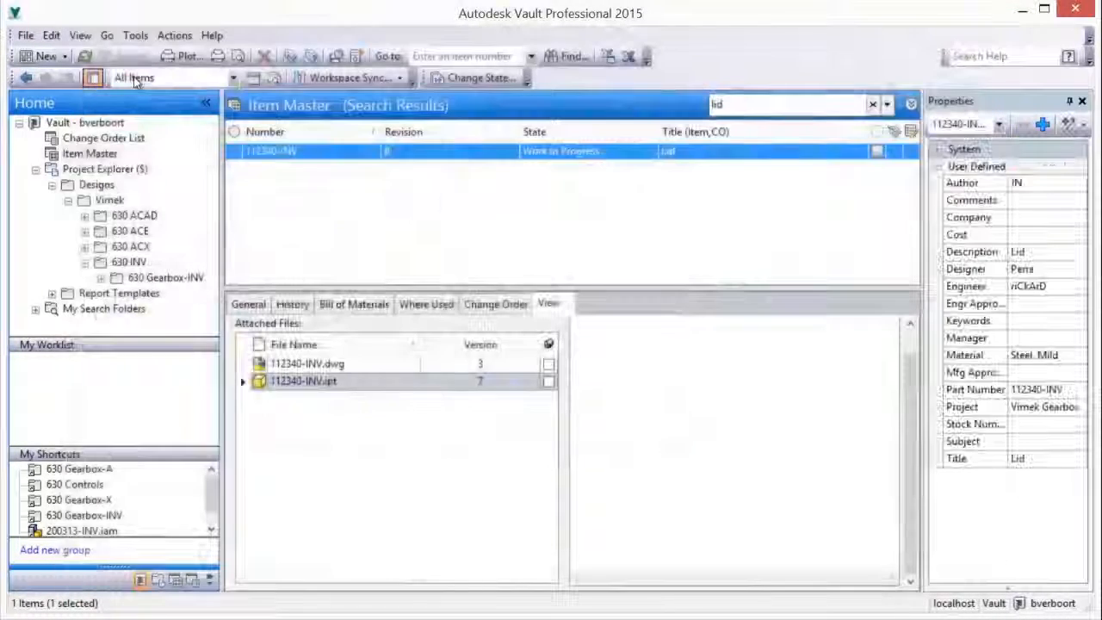
Change the lid item 112340-INV to Released, keeping its effectivity immediate, and select its attached drawing 112340-INV.dwg
right_click(537, 162)
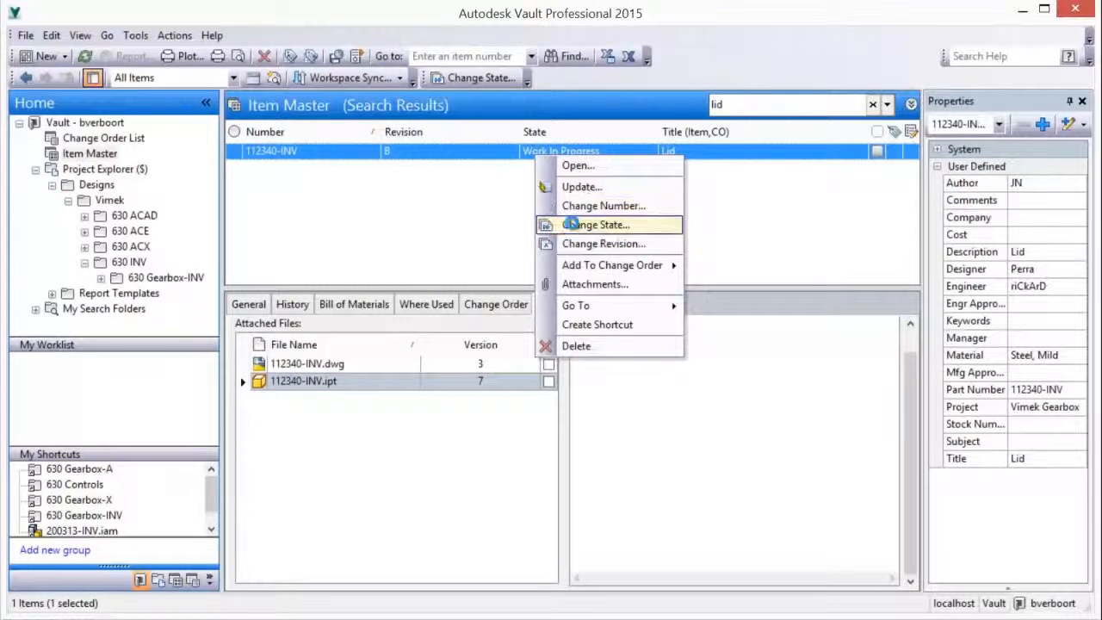
left_click(572, 224)
left_click(401, 284)
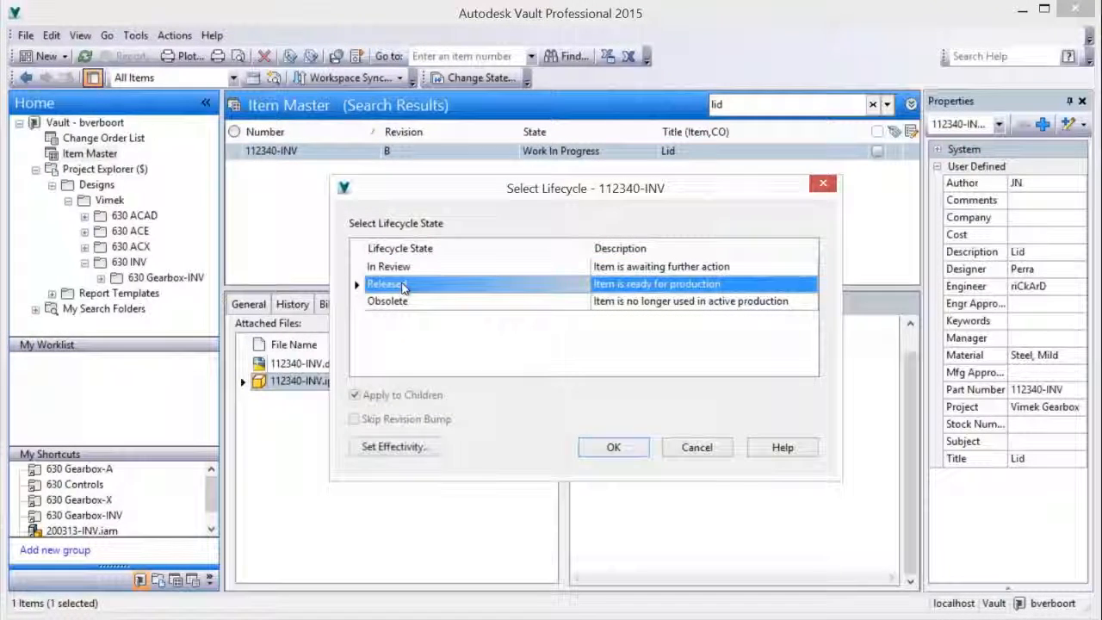
left_click(418, 447)
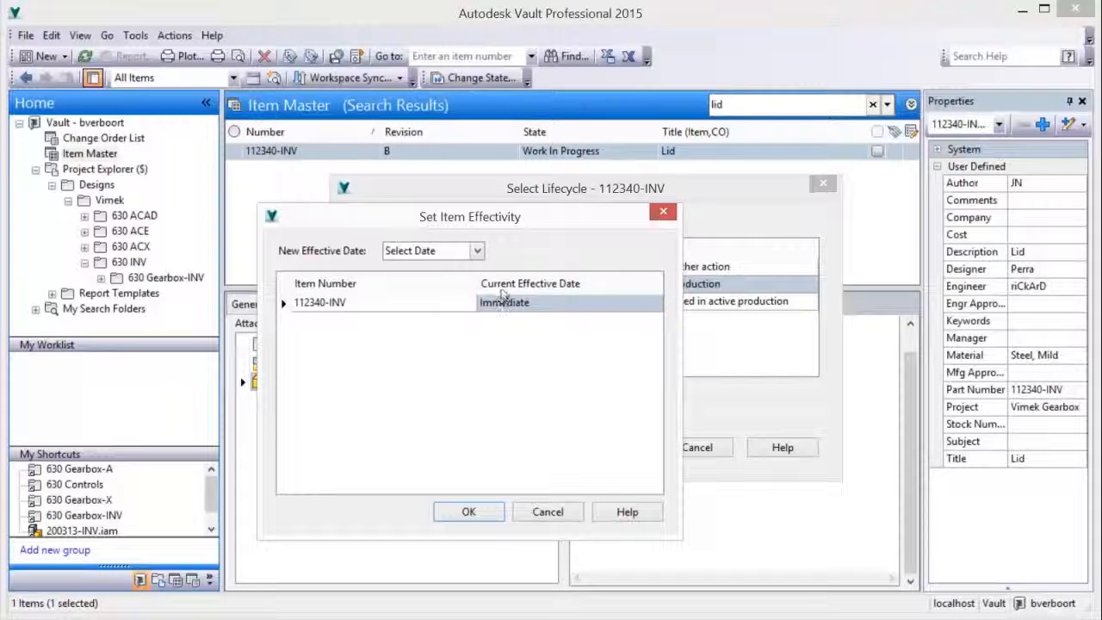
left_click(477, 251)
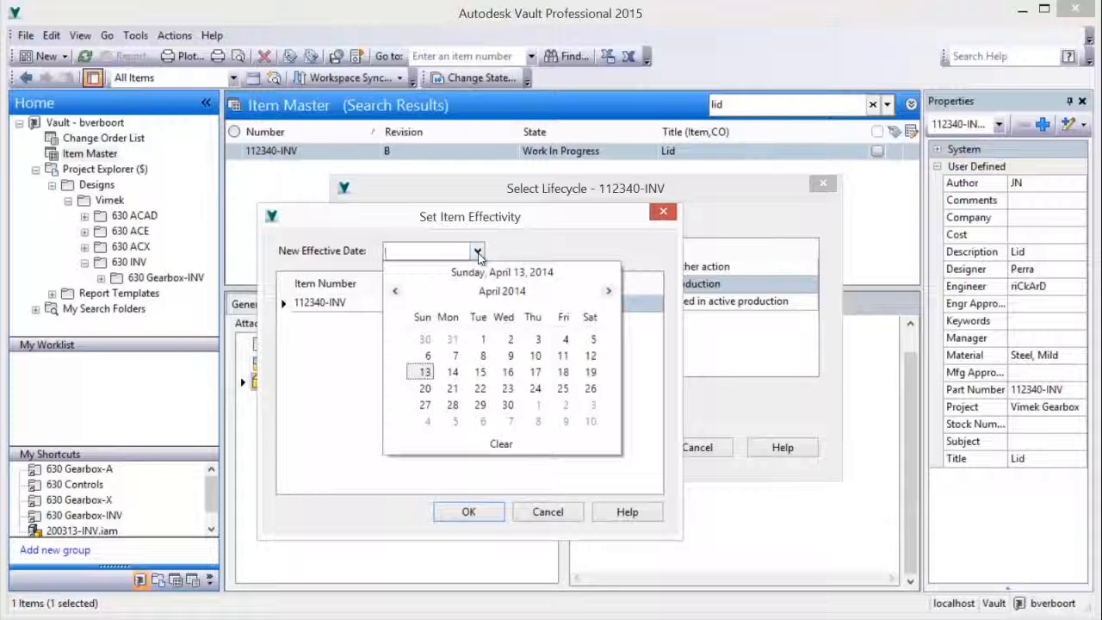
left_click(477, 252)
left_click(467, 511)
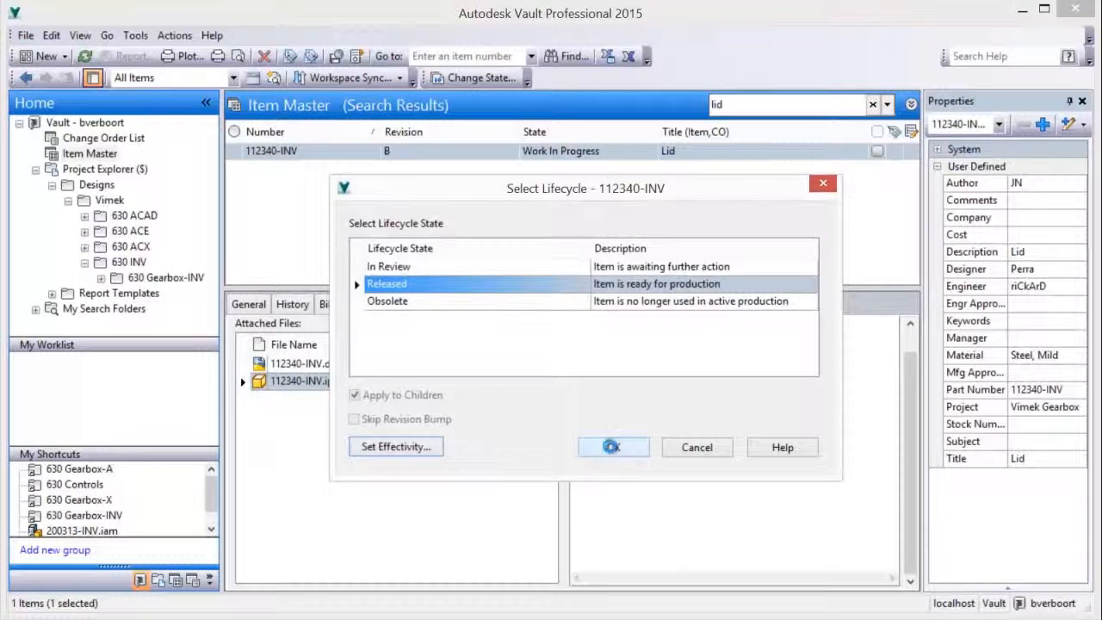
left_click(613, 447)
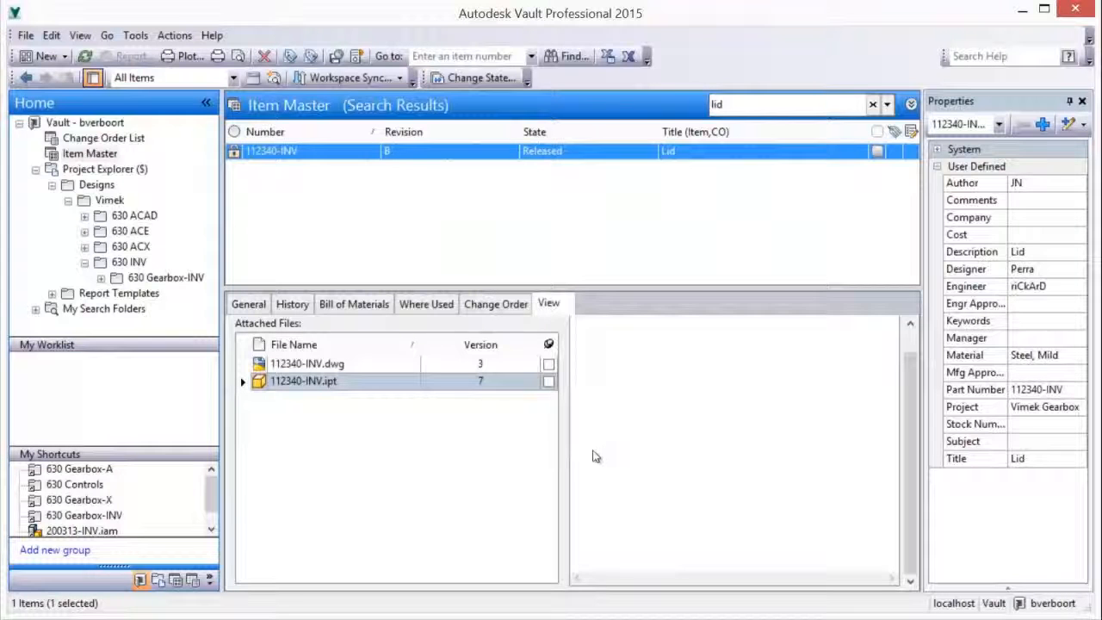
left_click(352, 365)
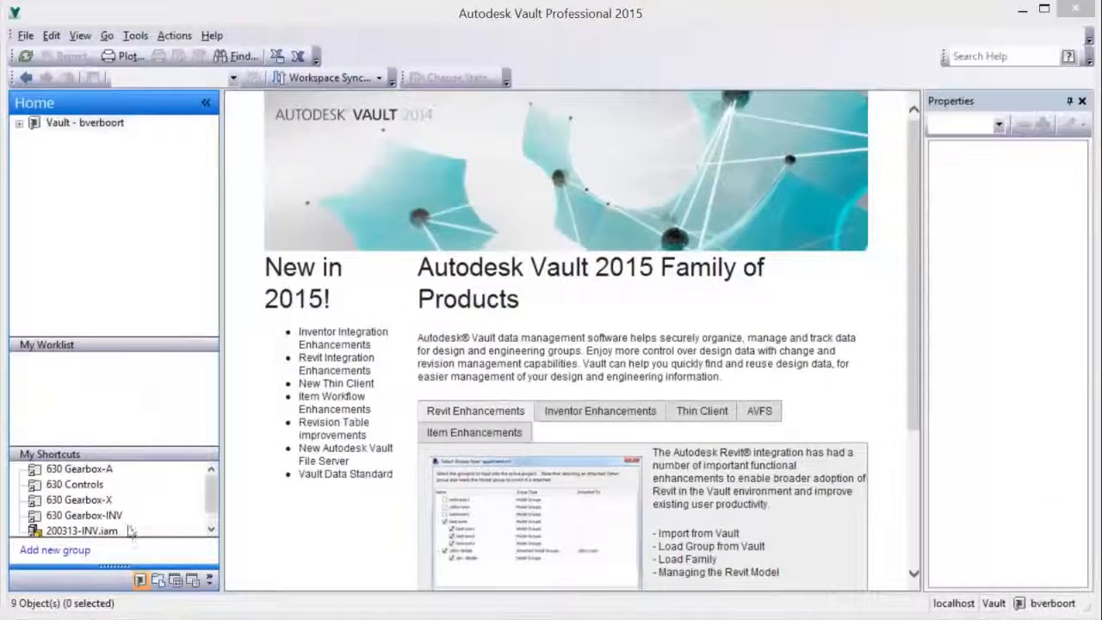
In the 630 Gearbox-X folder, change the category of 200313-X-ASSY.dwg and its referenced drawings to Engineering
left_click(79, 499)
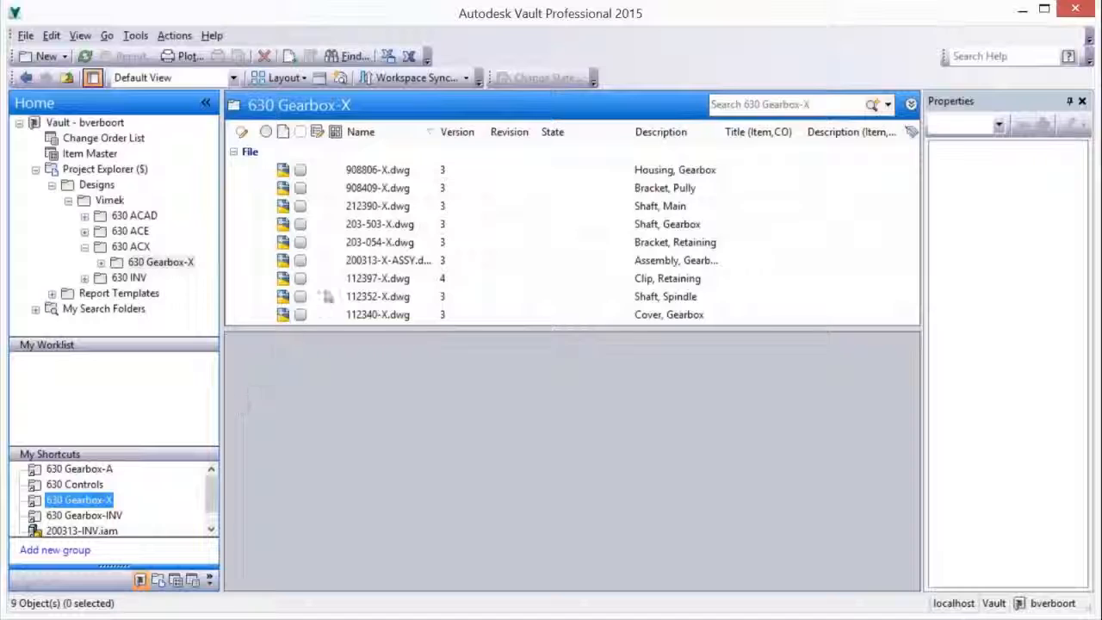
left_click(355, 261)
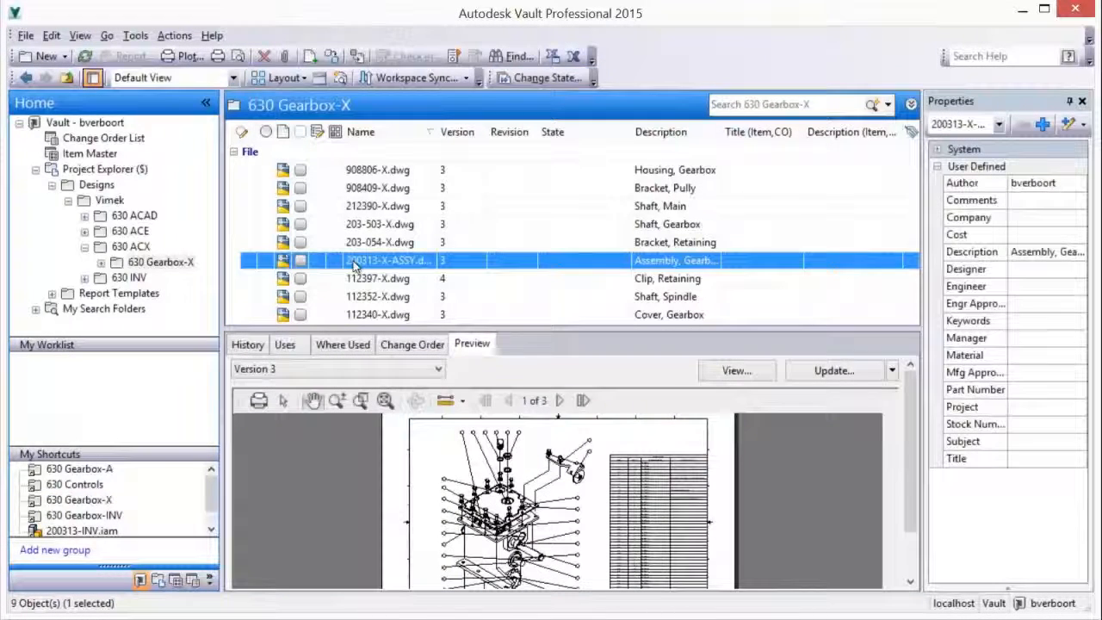
left_click(174, 35)
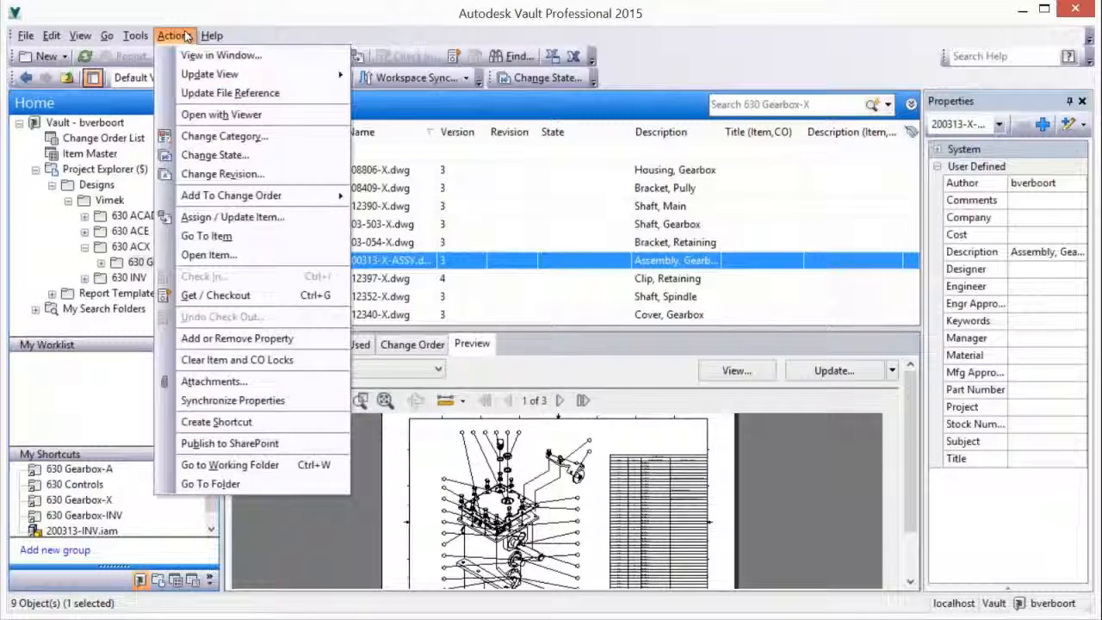
left_click(212, 139)
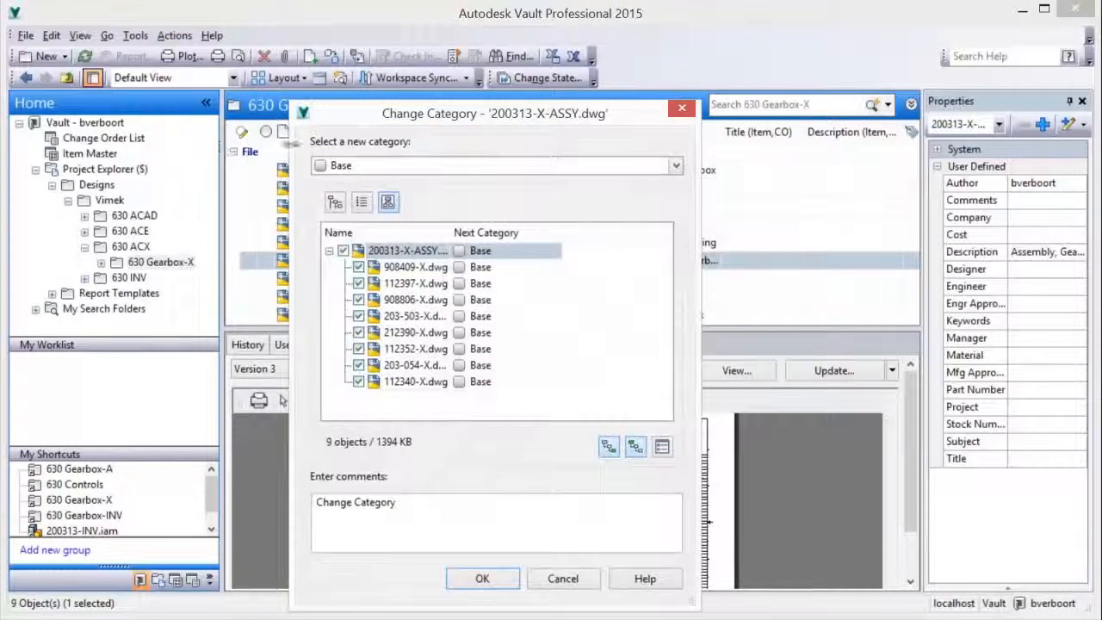
left_click(392, 169)
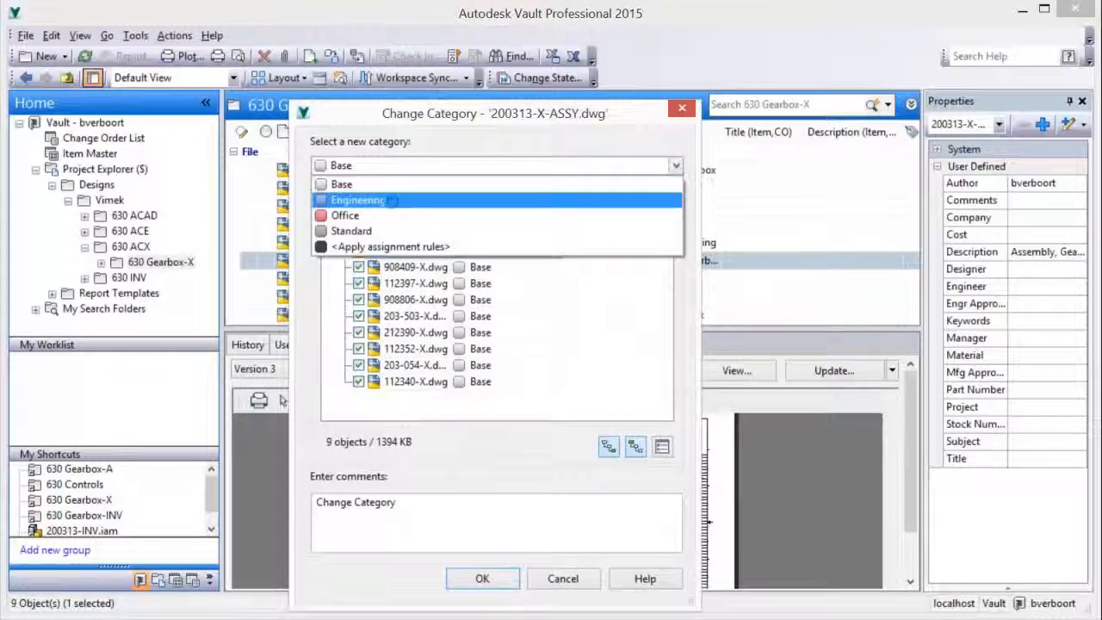
left_click(391, 198)
left_click(482, 579)
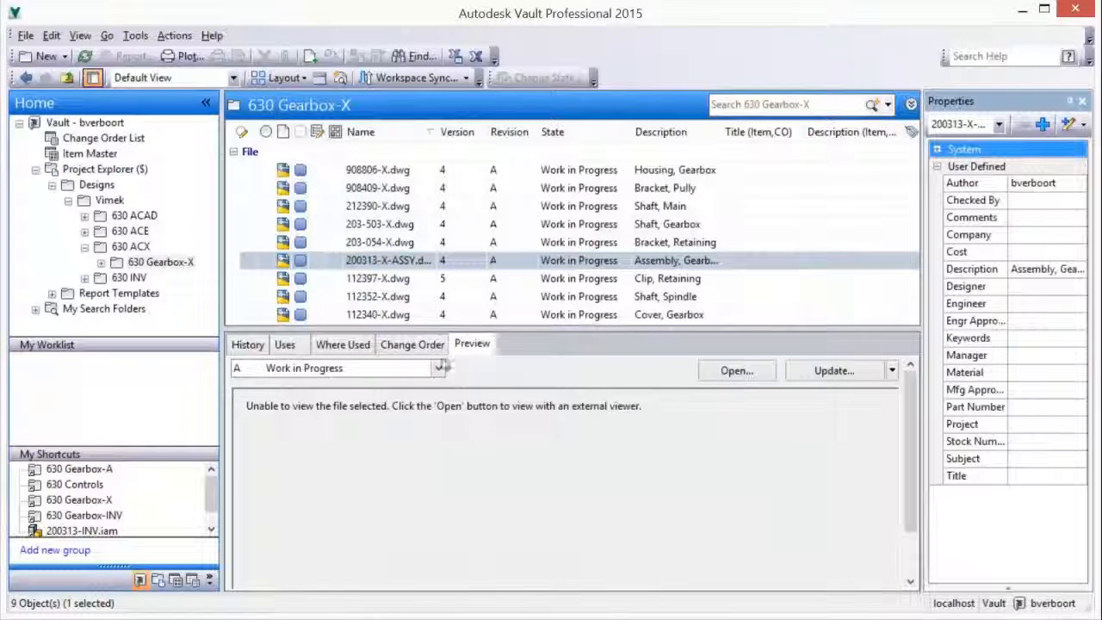
Change the lifecycle state of 200313-X-ASSY.dwg and its referenced drawings to Released
right_click(414, 262)
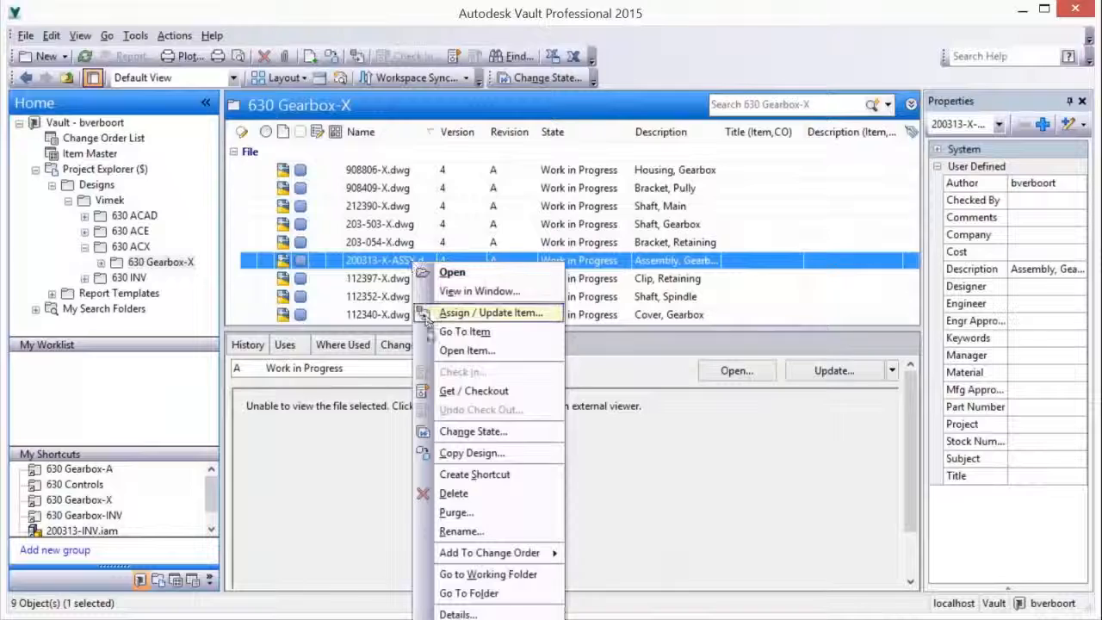
left_click(469, 431)
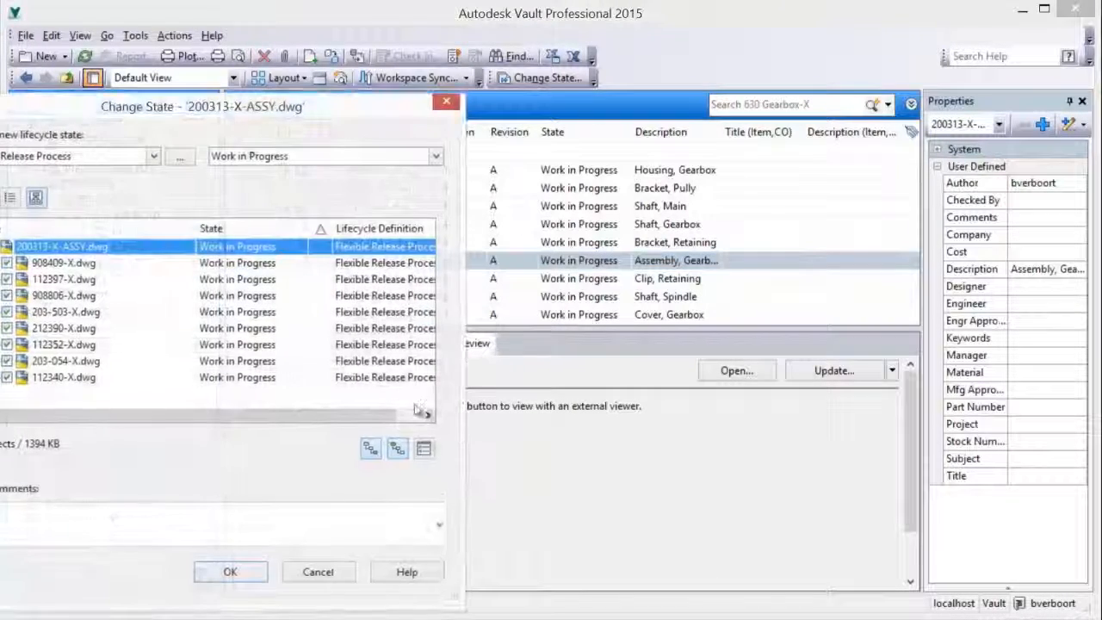
left_click(278, 156)
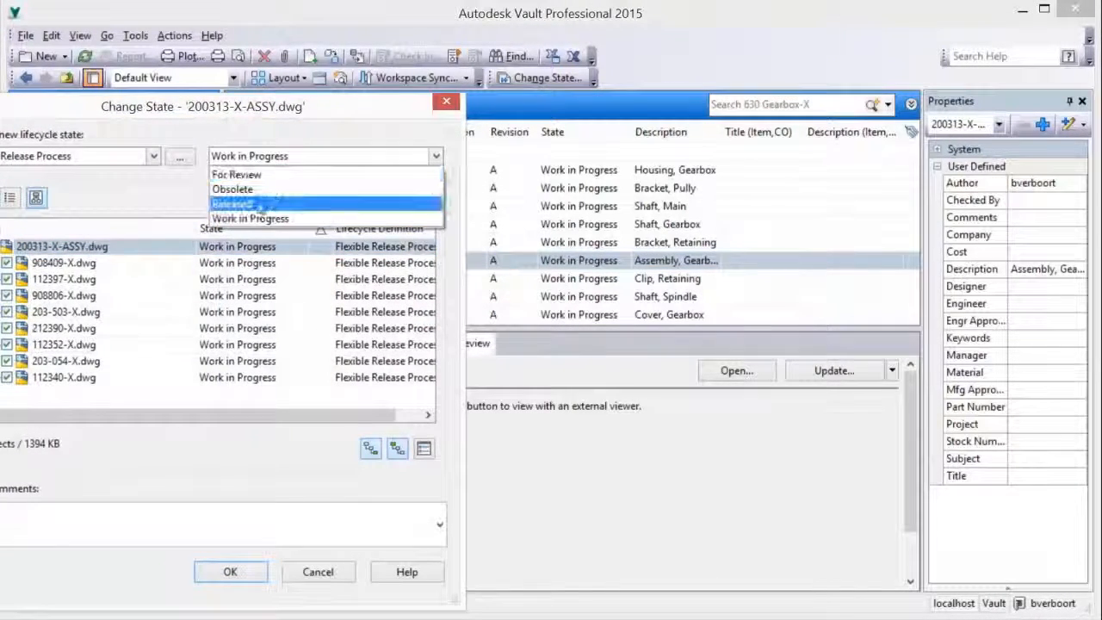
left_click(258, 204)
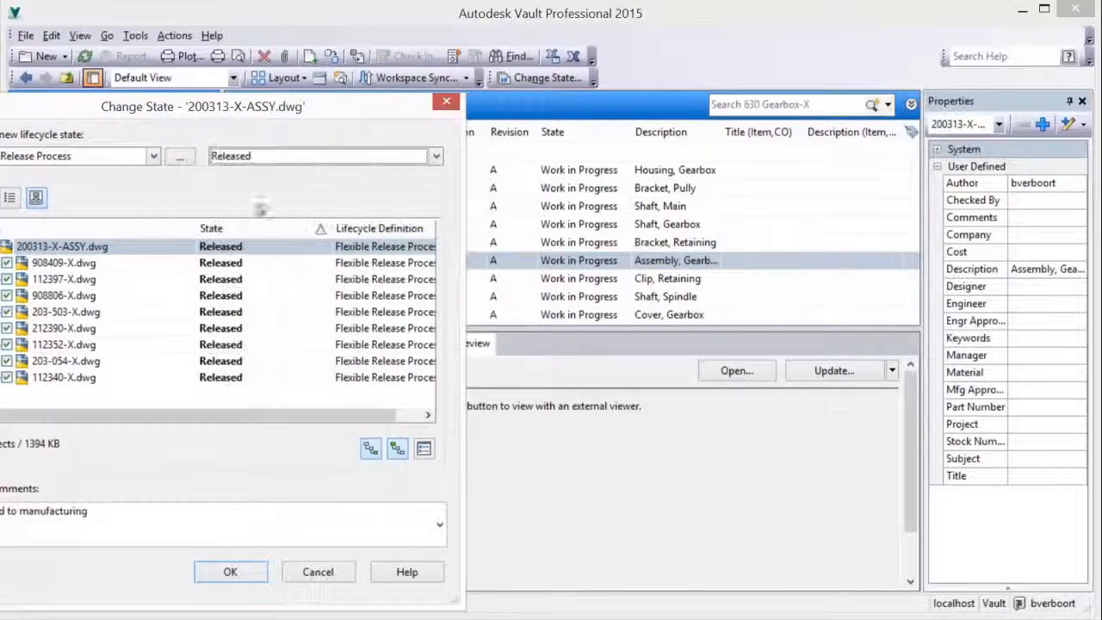
left_click(223, 577)
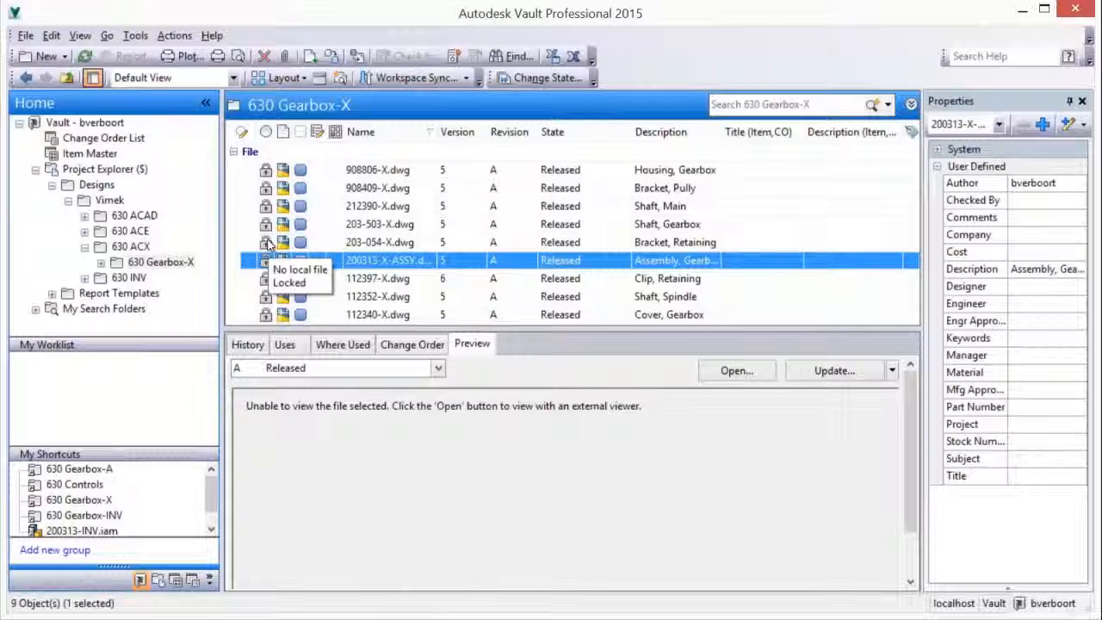
Open 200313-X-ASSY.dwg in AutoCAD and change its lifecycle state to Work in Progress
right_click(361, 262)
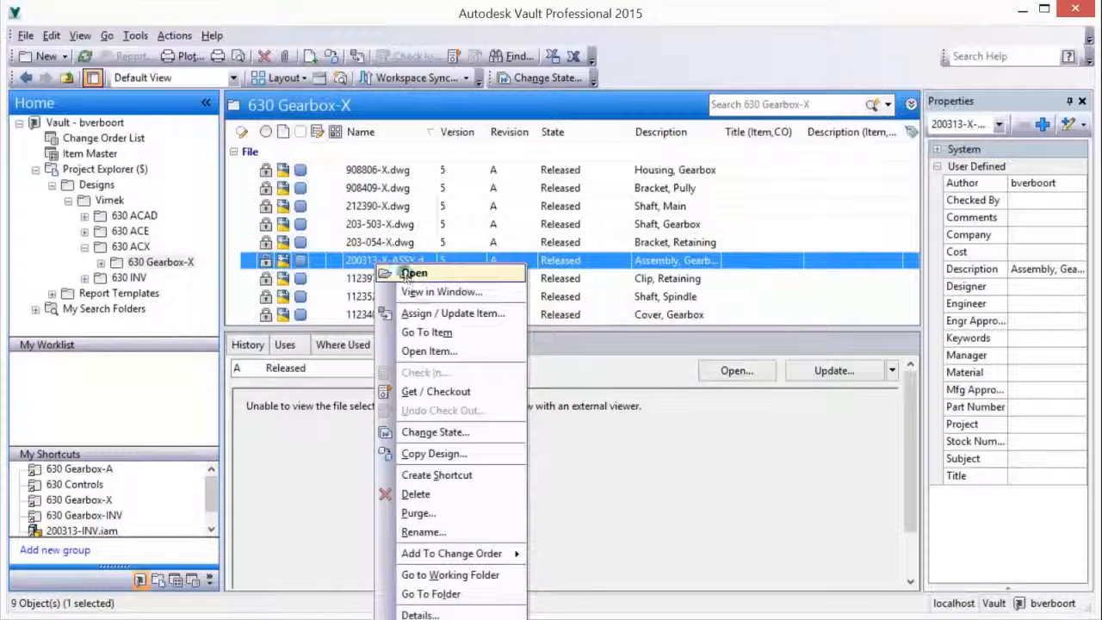
left_click(401, 273)
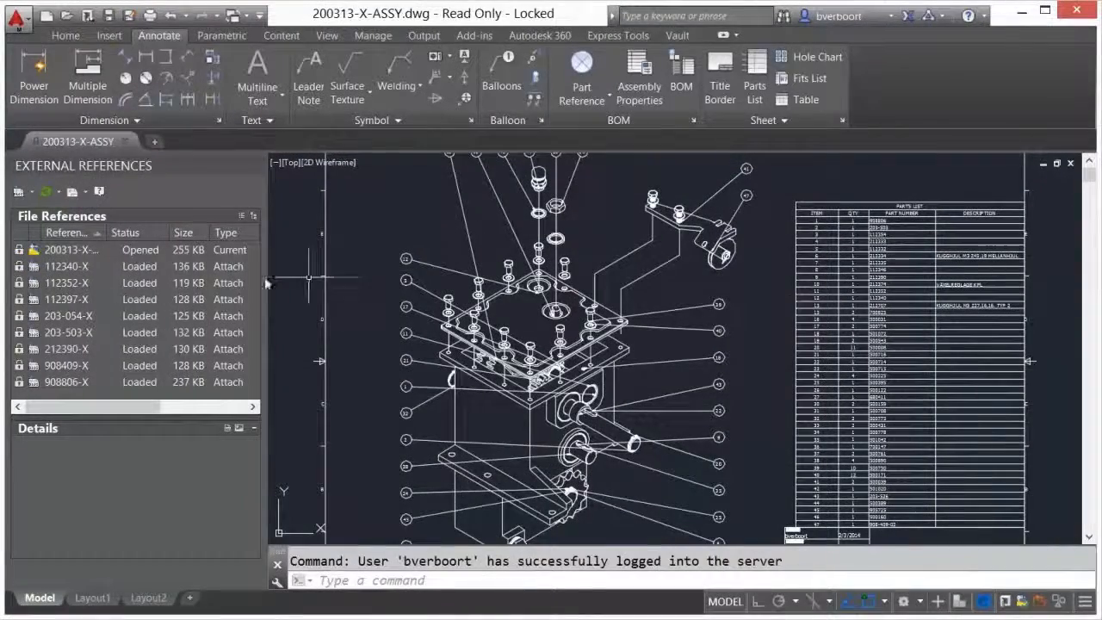
left_click(69, 249)
right_click(64, 249)
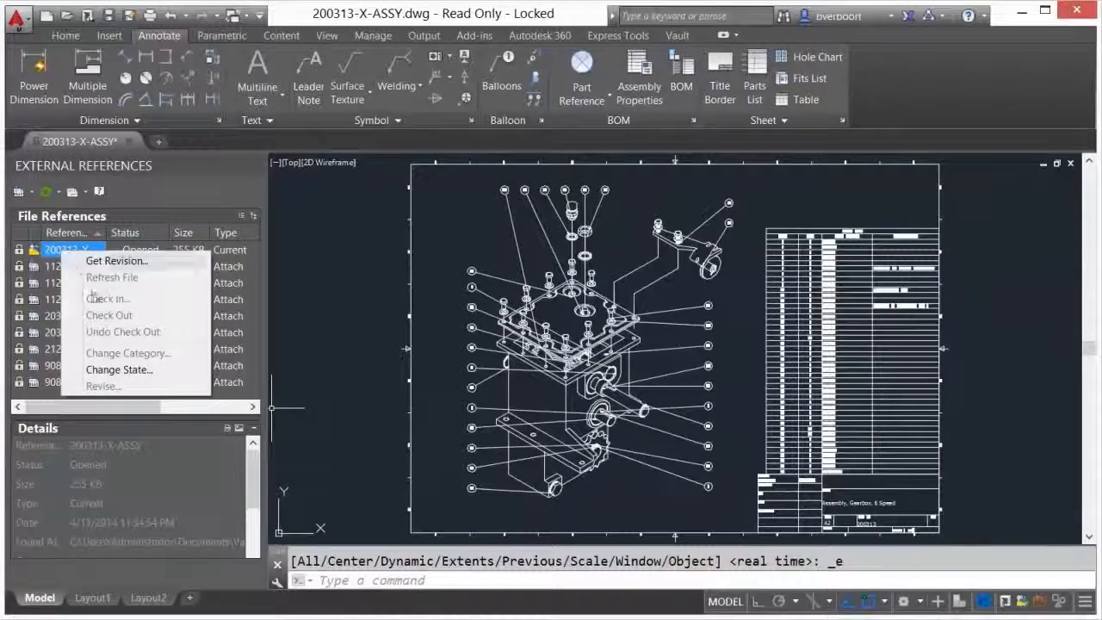
left_click(118, 370)
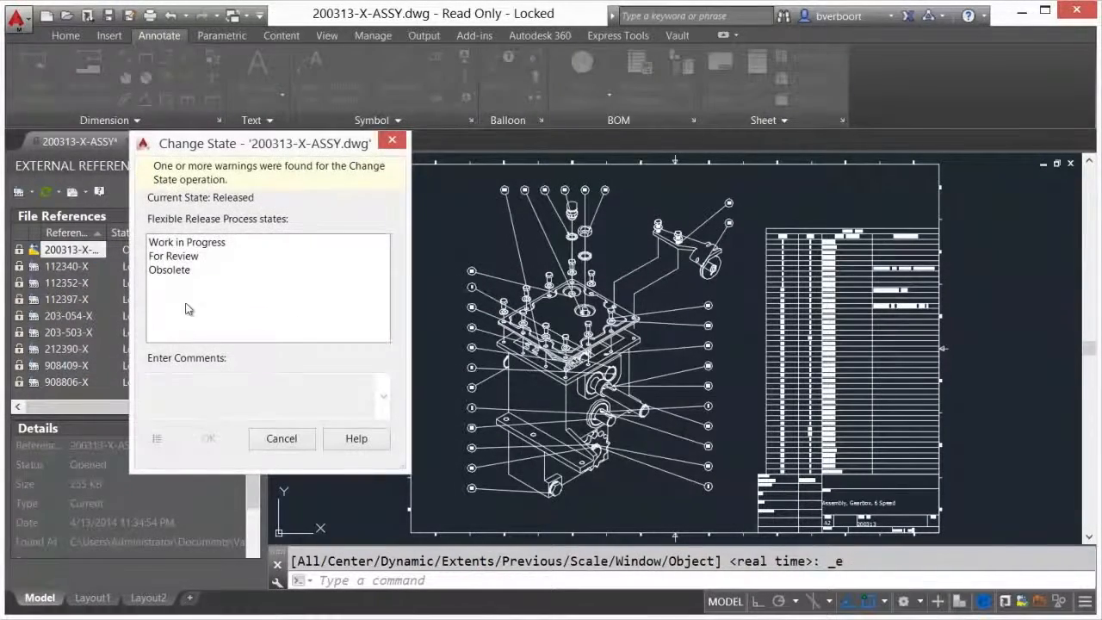
left_click(179, 248)
left_click(208, 438)
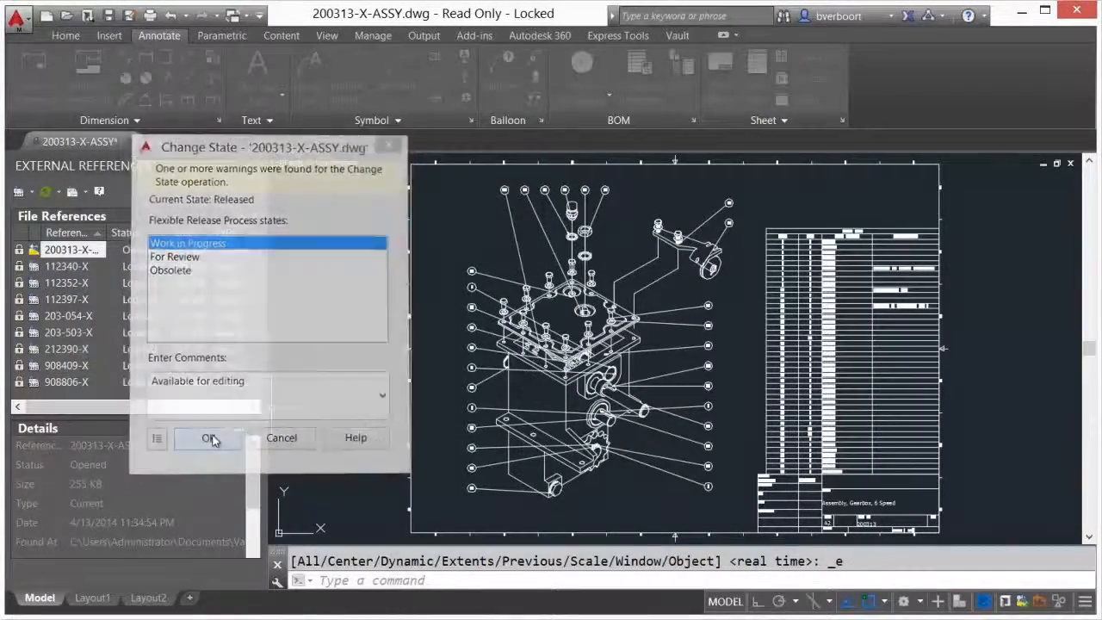
Open the referenced drawing 112340-X from the assembly and change its lifecycle state to Work in Progress
left_click(53, 270)
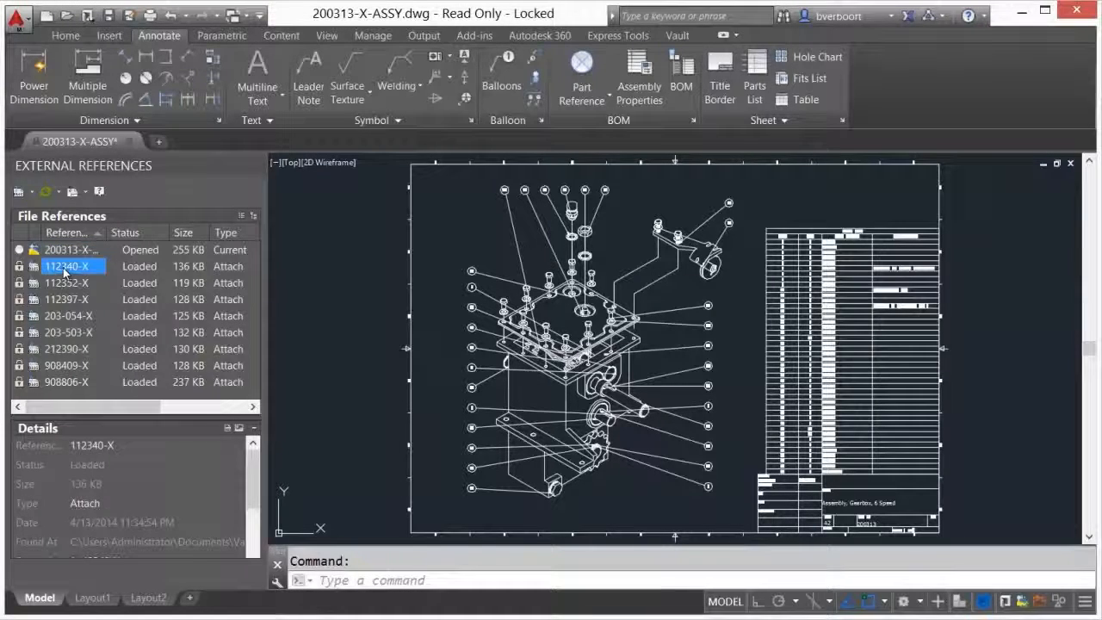
right_click(78, 269)
left_click(96, 278)
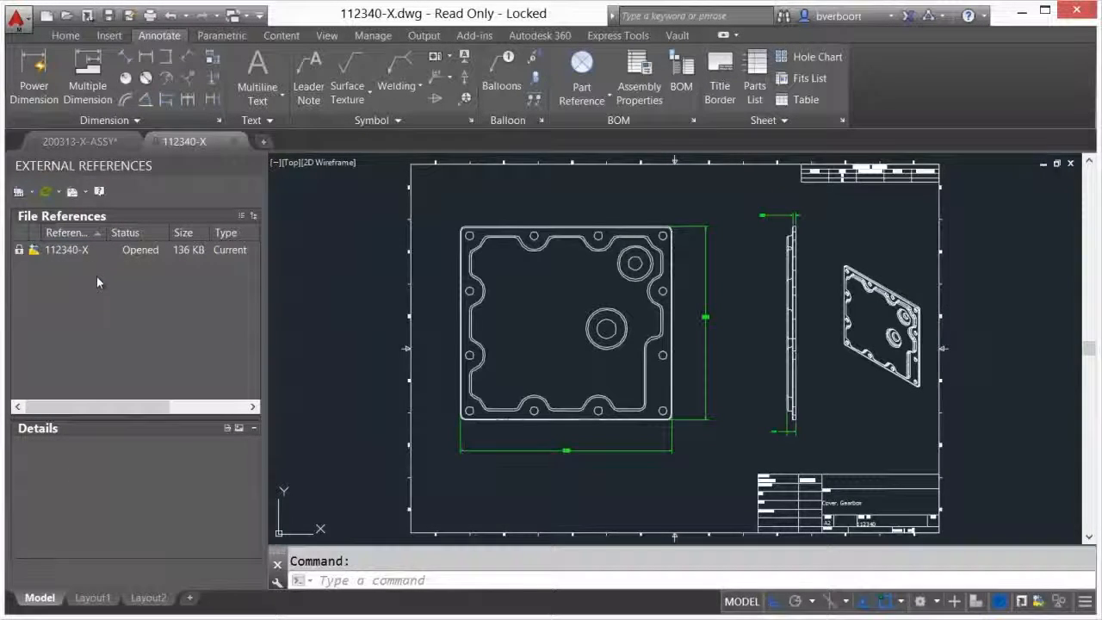
right_click(67, 250)
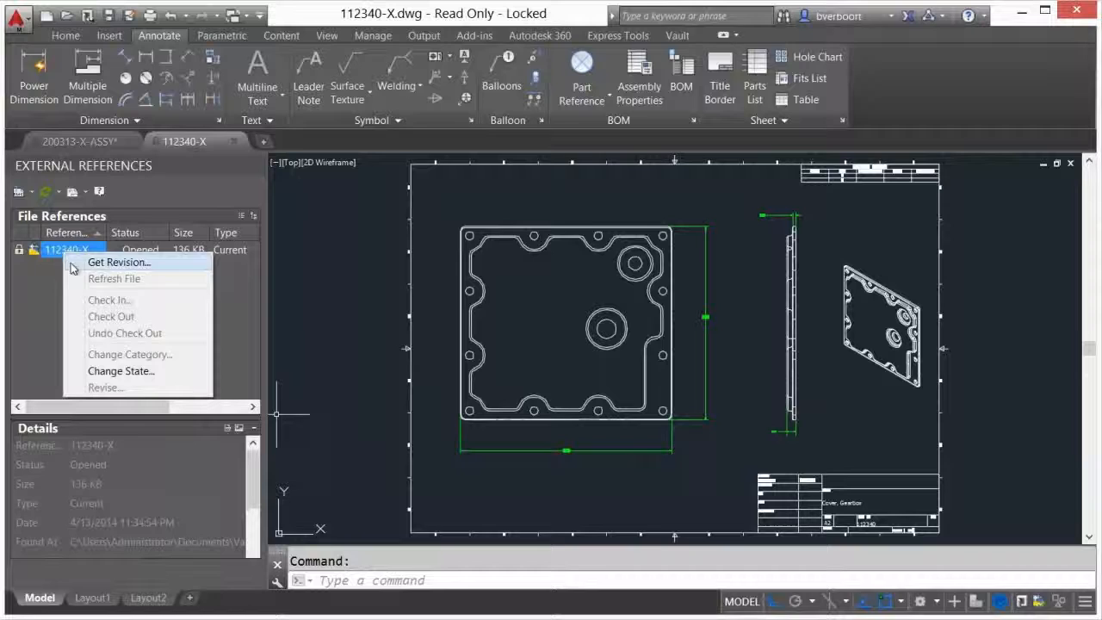
left_click(112, 371)
left_click(172, 220)
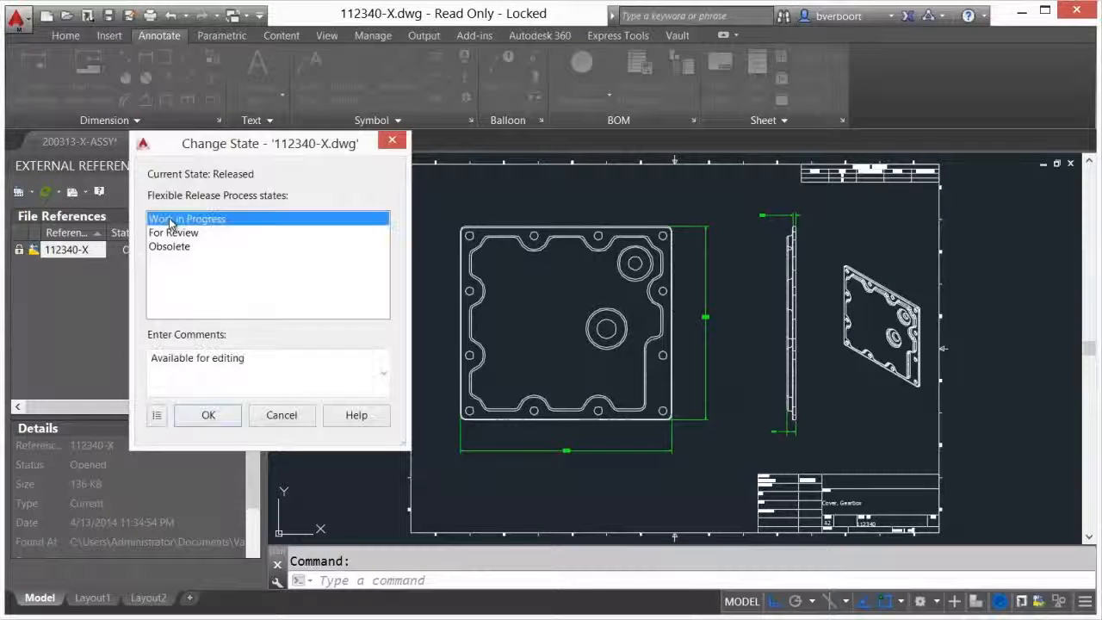
left_click(206, 417)
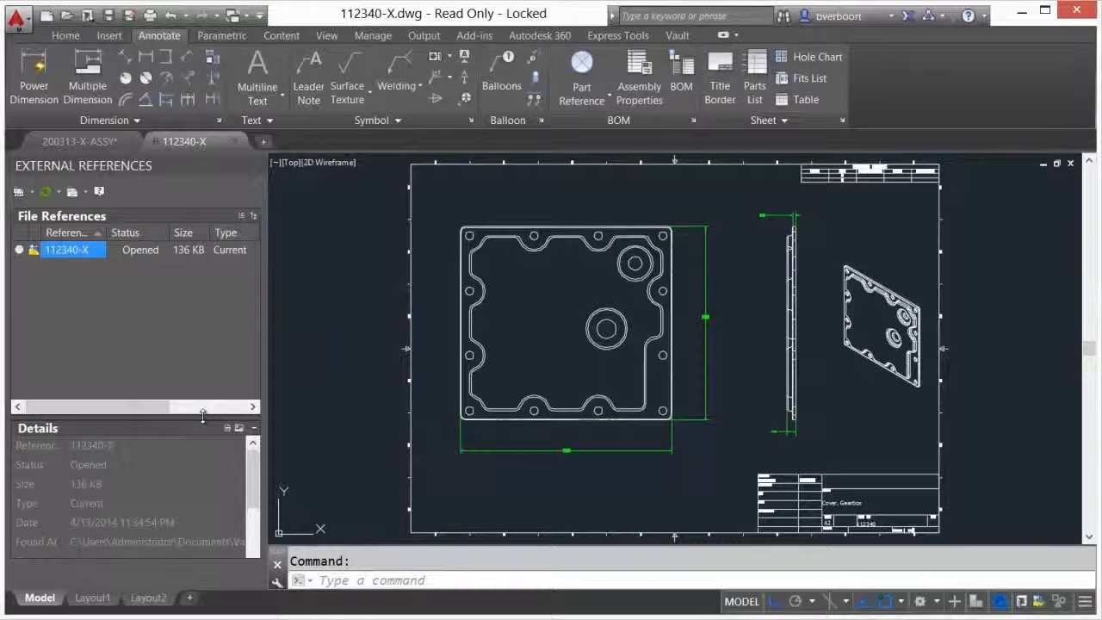
Check out 112340-X.dwg from Vault and update its out-of-date properties
right_click(60, 252)
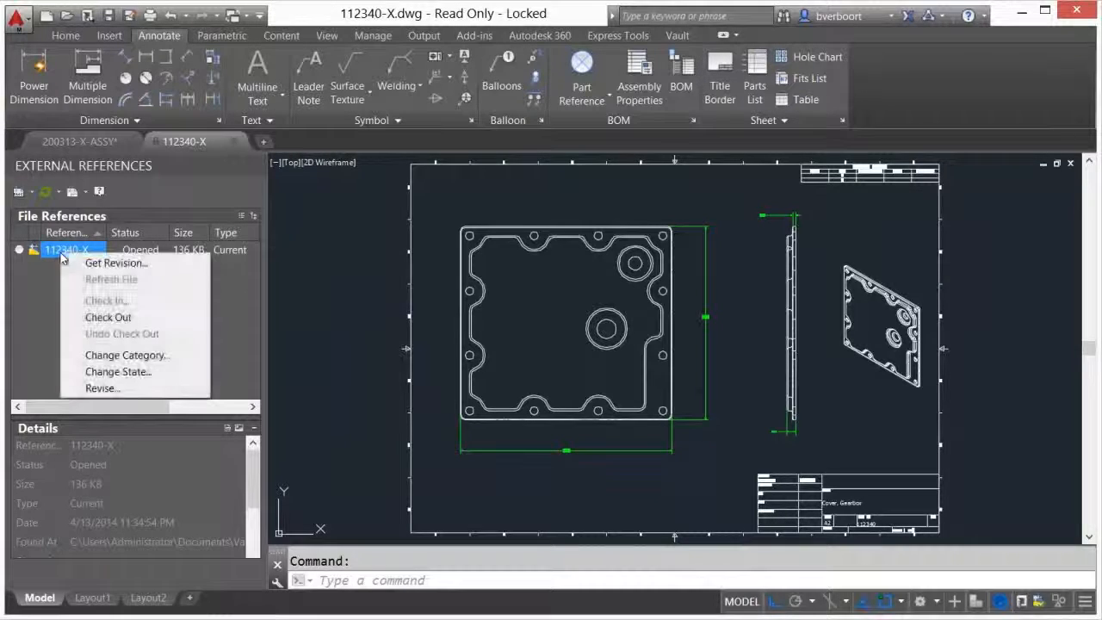
left_click(107, 316)
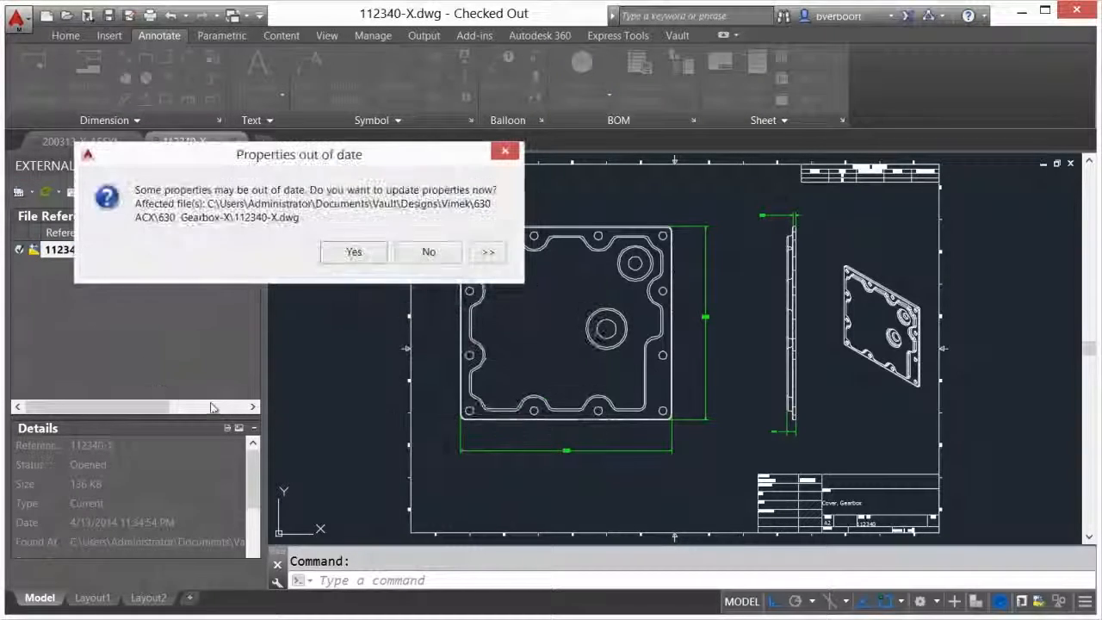
left_click(360, 252)
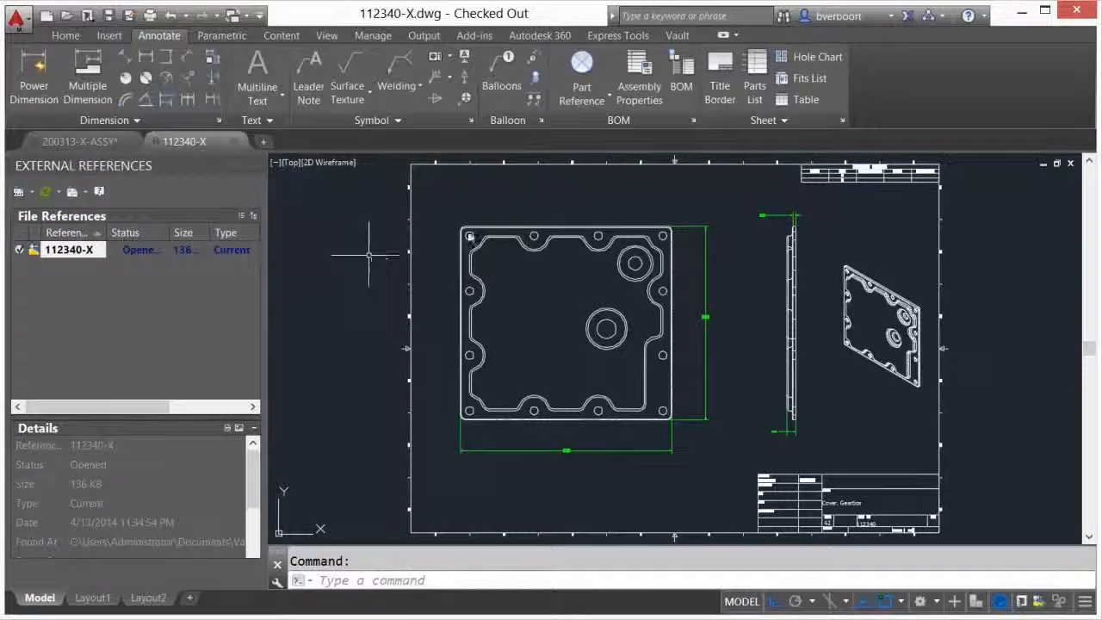
Start a hole chart with its origin at the lower-left corner of the cover's front view, accepting rotation 0 and the default origin name
left_click(808, 56)
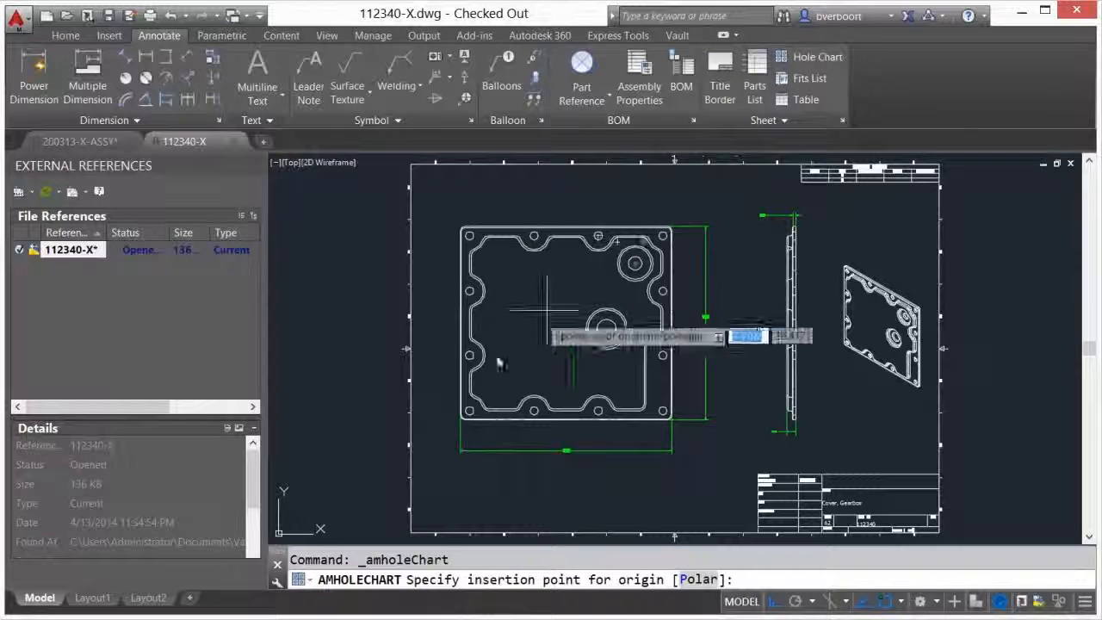
scroll(441, 419, "up", 8)
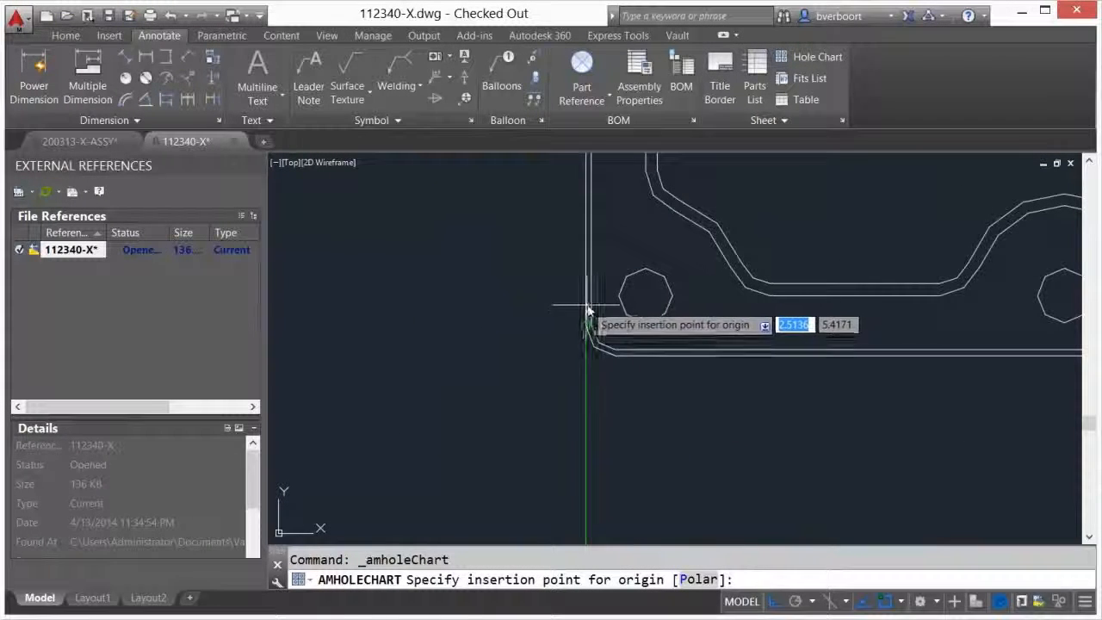
left_click(585, 358)
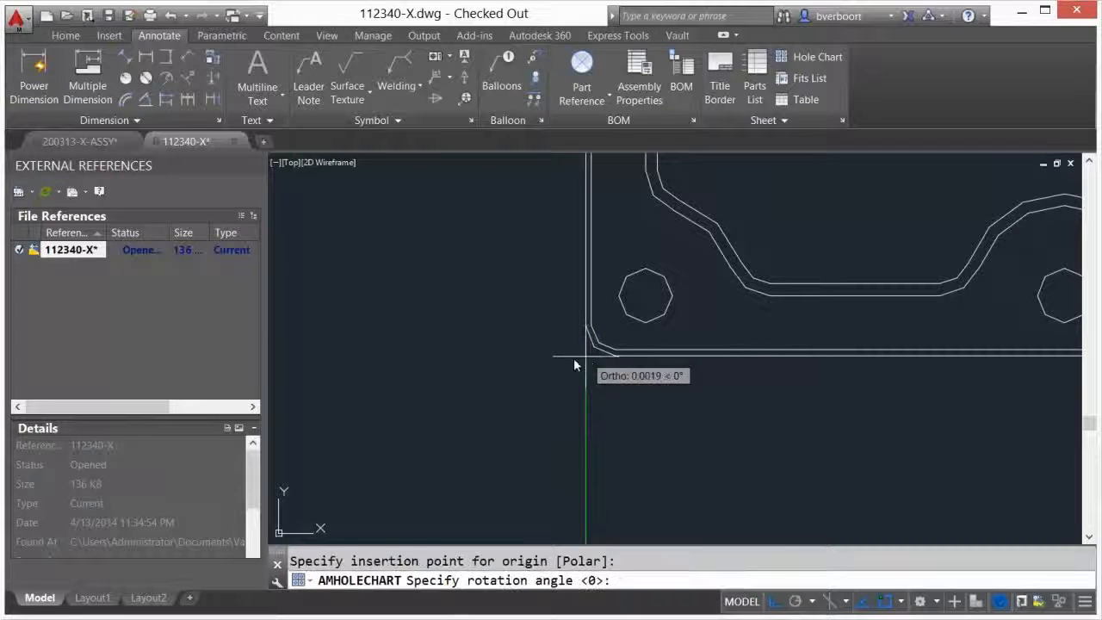
key("Return")
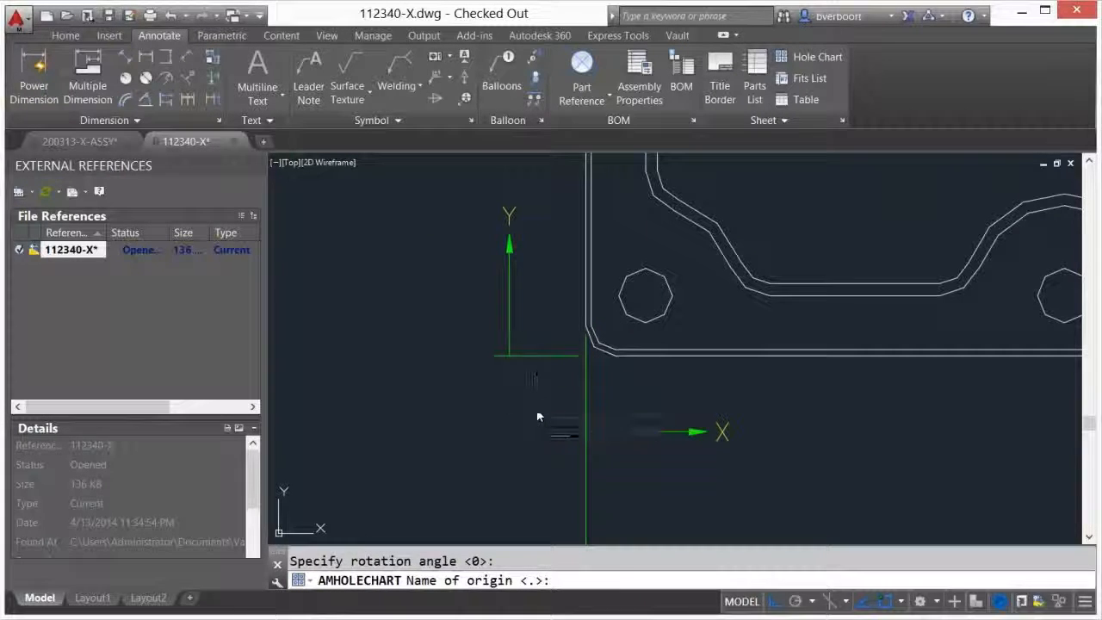
key("Return")
Chart all holes in the cover's front view, placing the coordinate list directly above the title block and the hole table beside it on the bottom border
scroll(537, 415, "down", 1)
scroll(537, 413, "down", 3)
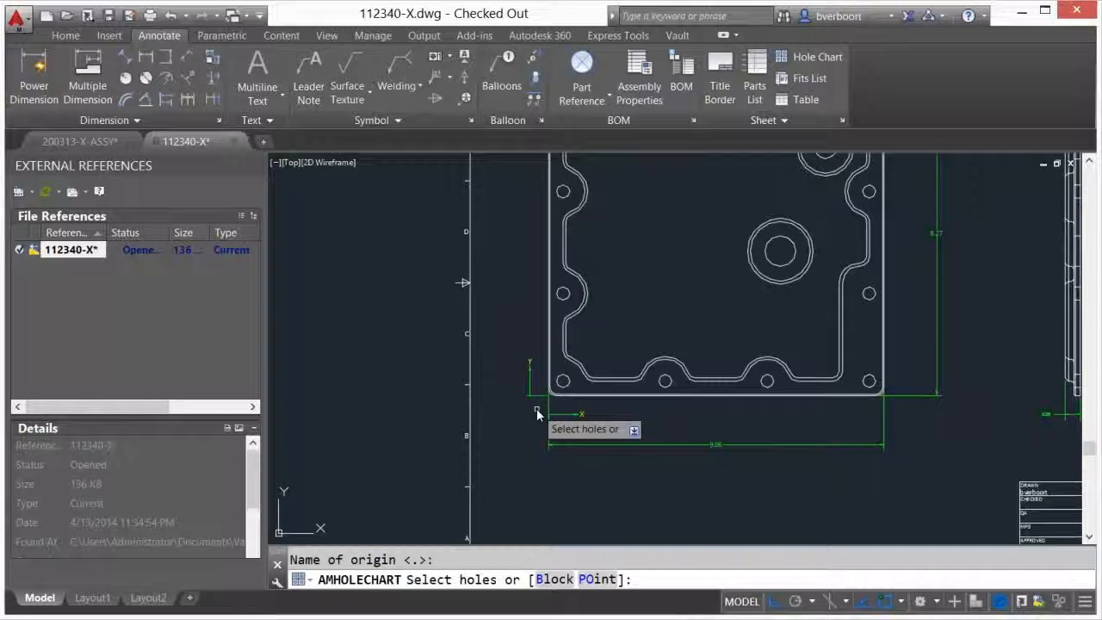
scroll(537, 411, "down", 3)
left_click(516, 415)
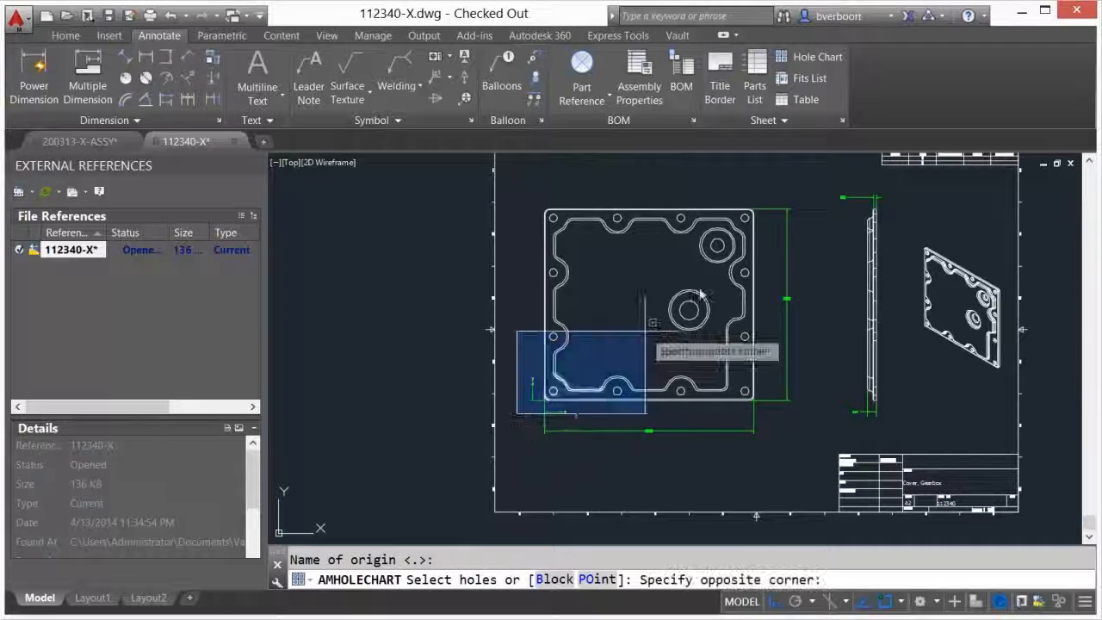
left_click(779, 201)
right_click(878, 364)
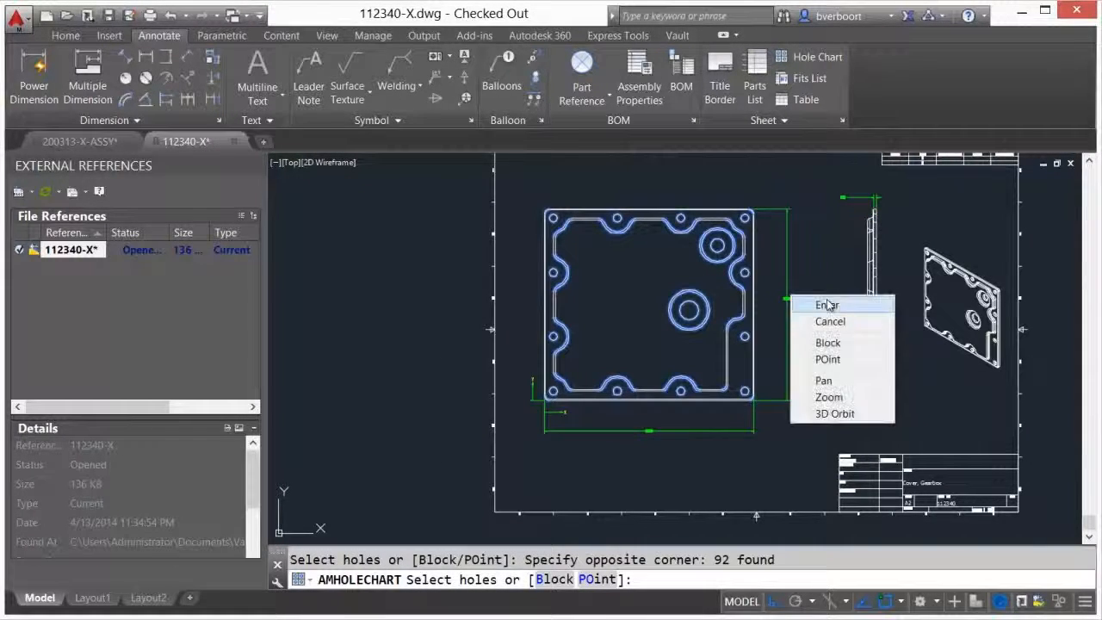
left_click(890, 376)
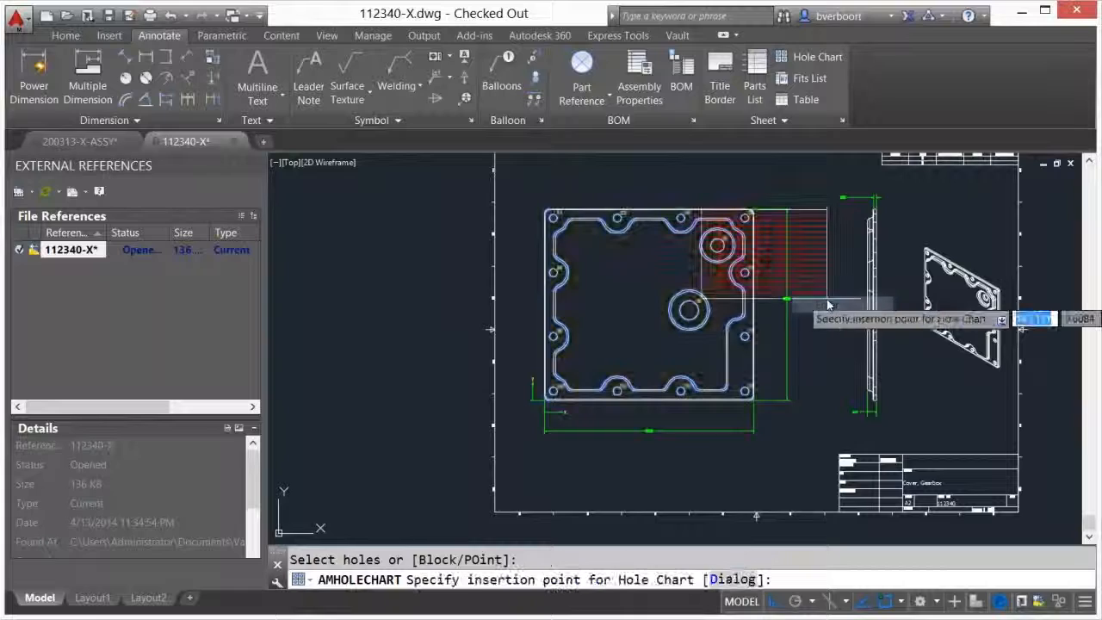
left_click(1019, 451)
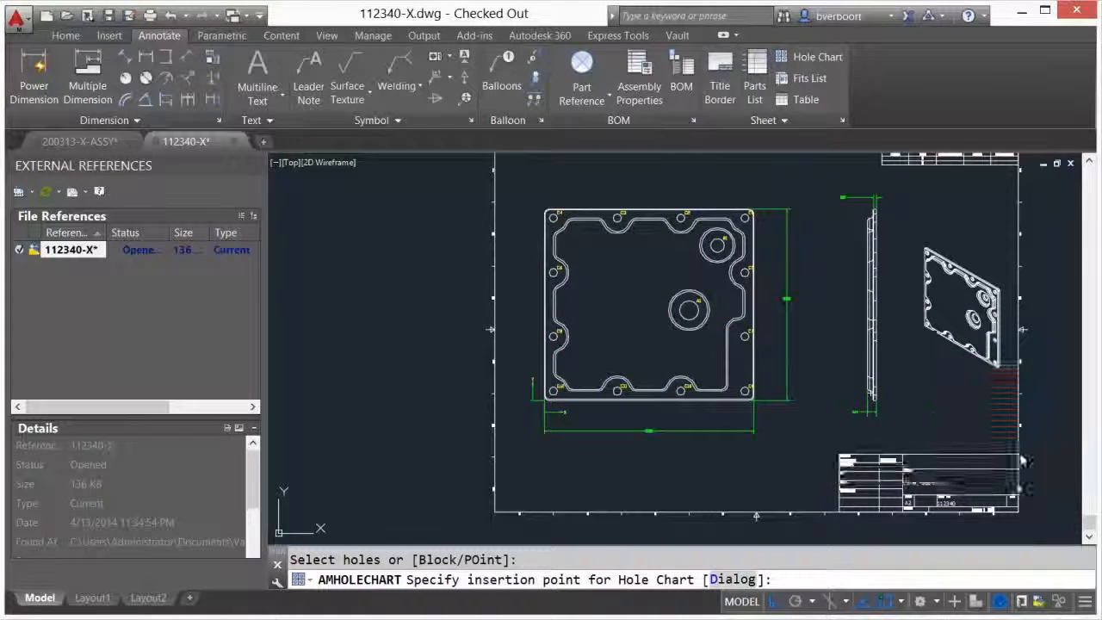
left_click(828, 508)
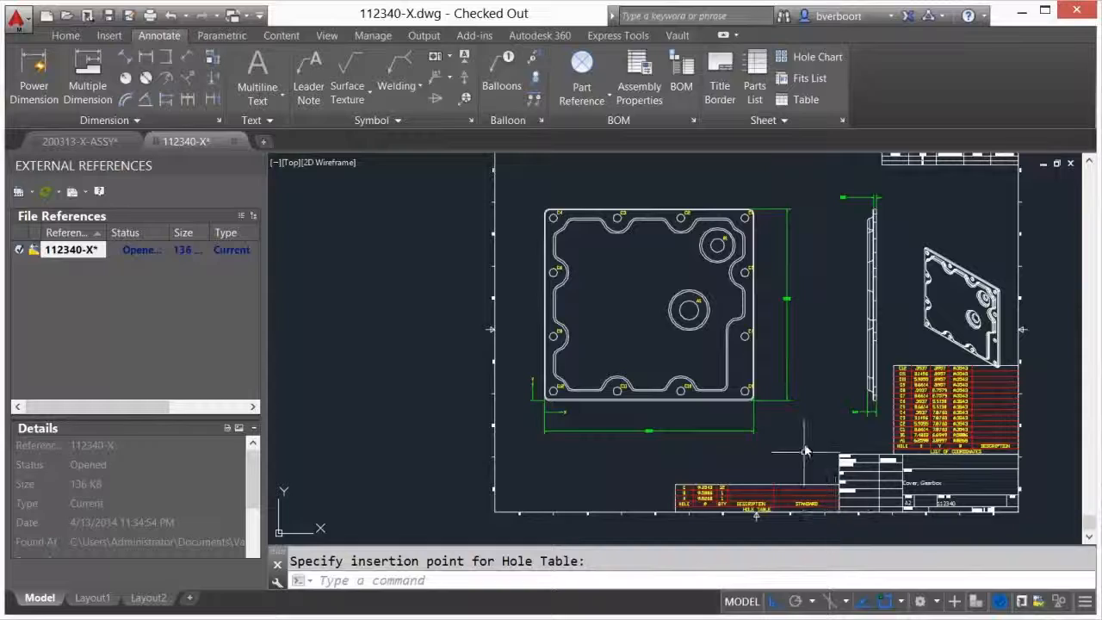
Move the cover's isometric view straight up, clear of the list of coordinates
middle_click(808, 400)
middle_click(807, 400)
type("m")
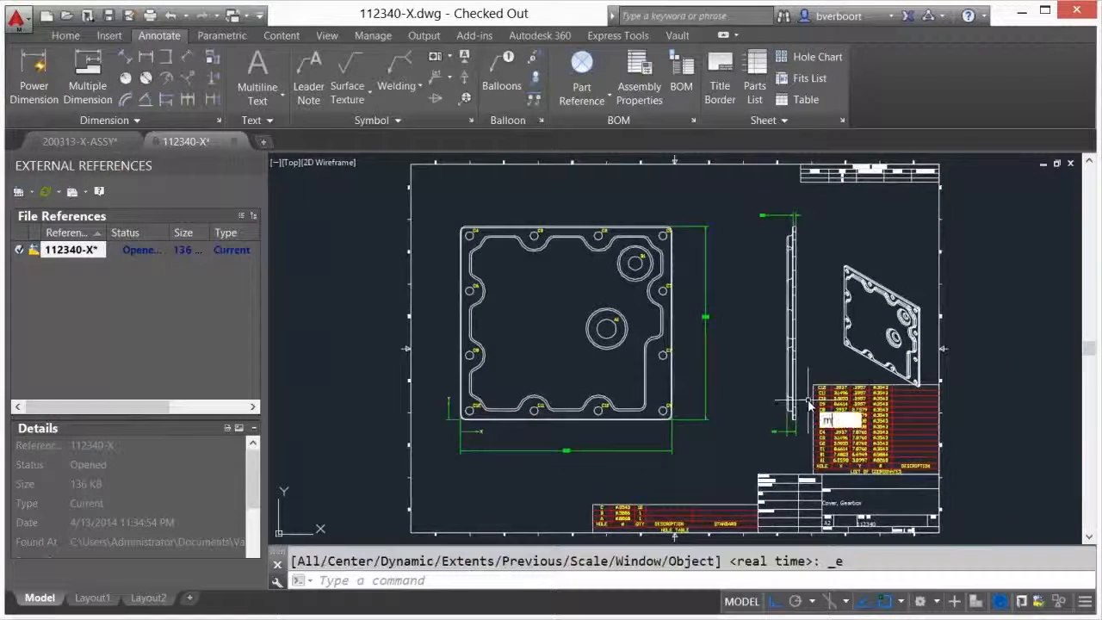
key("Return")
left_click(802, 399)
left_click(925, 238)
key("Return")
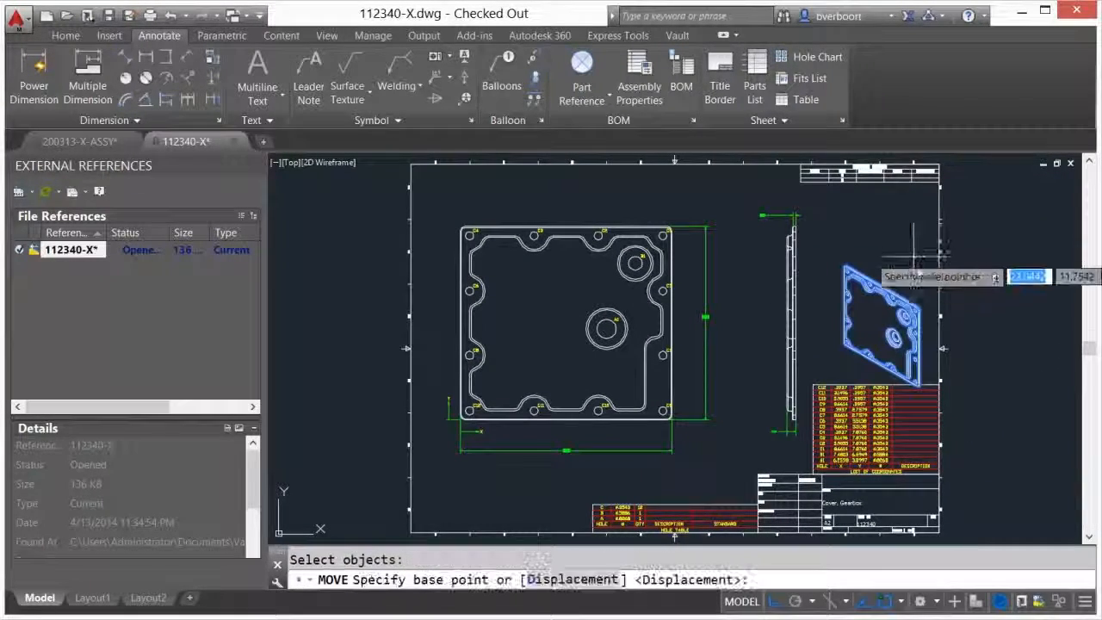
left_click(921, 250)
left_click(920, 227)
middle_click(965, 317)
middle_click(966, 316)
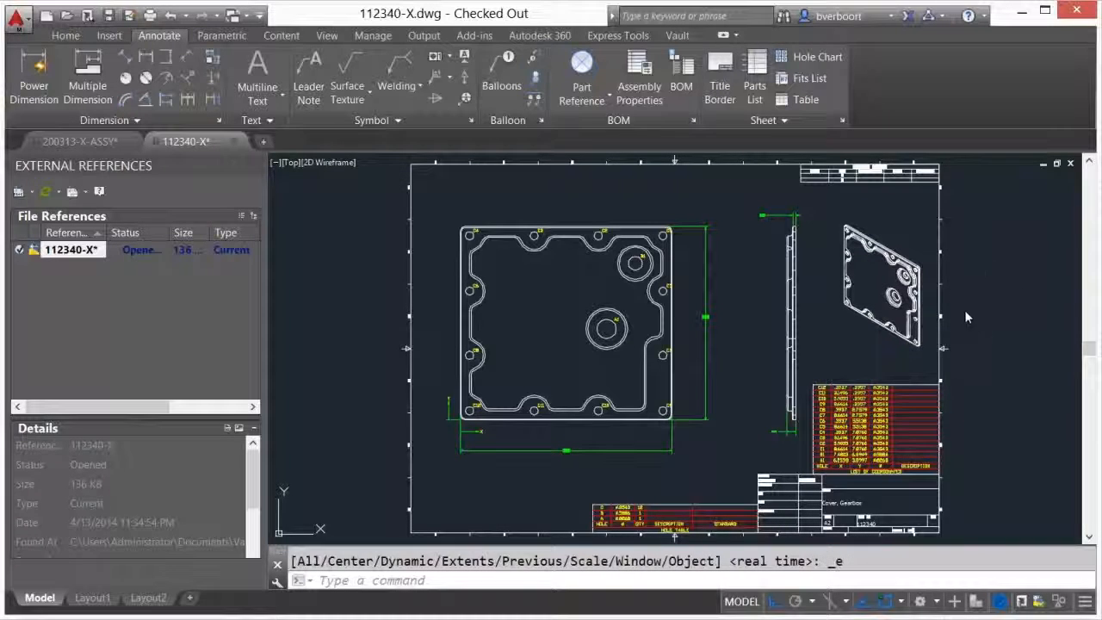
Check in 112340-X.dwg, saving its changes, and close the drawing
right_click(94, 252)
left_click(134, 298)
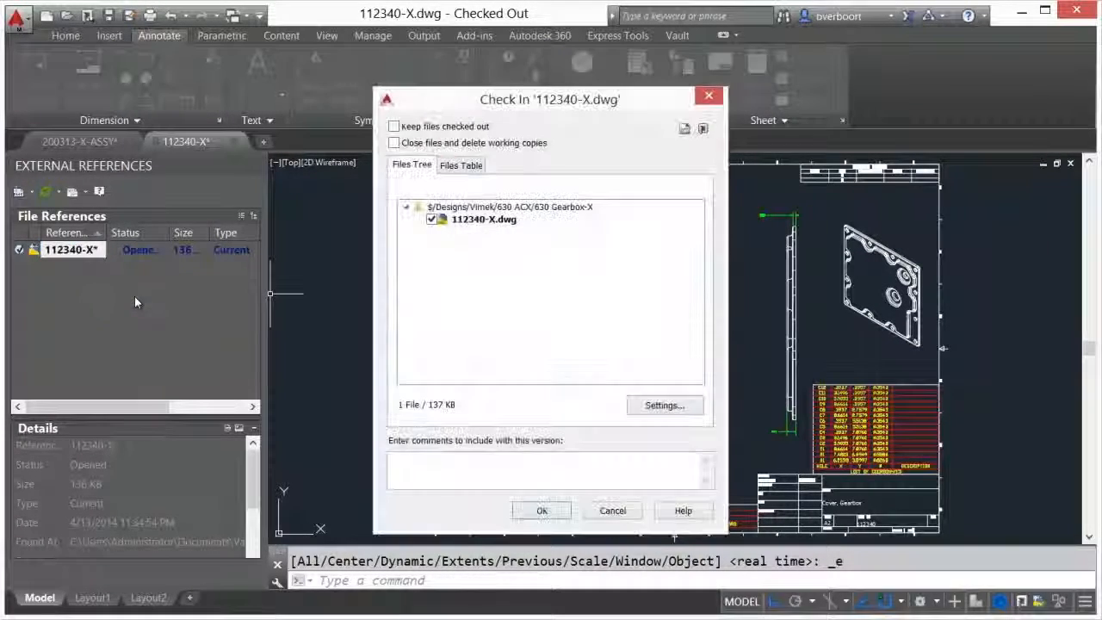
left_click(541, 510)
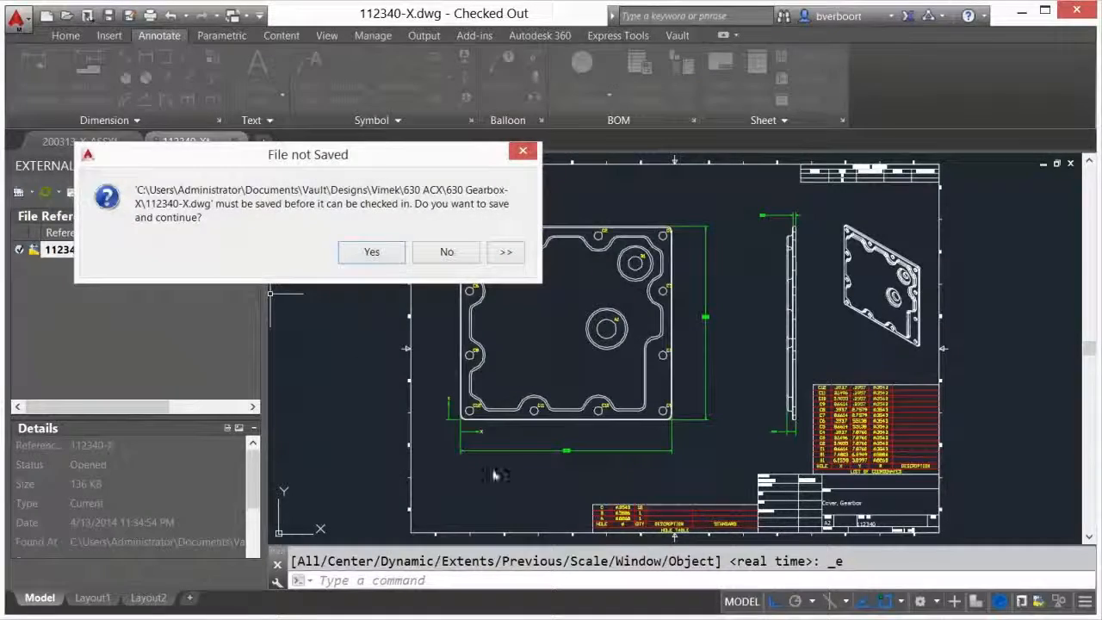
left_click(373, 252)
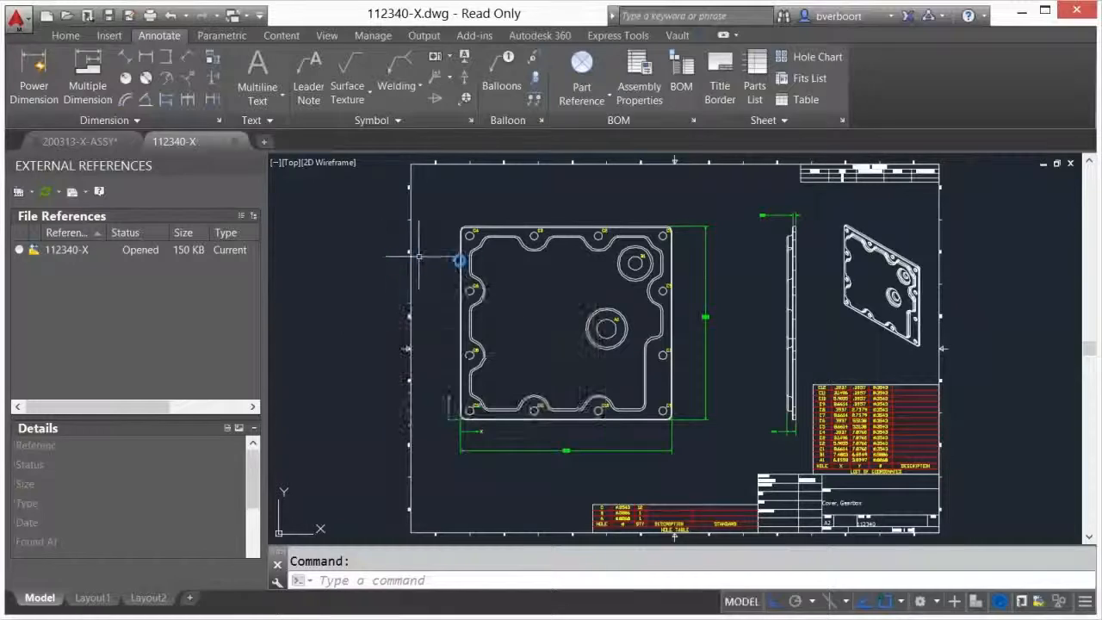
left_click(1071, 164)
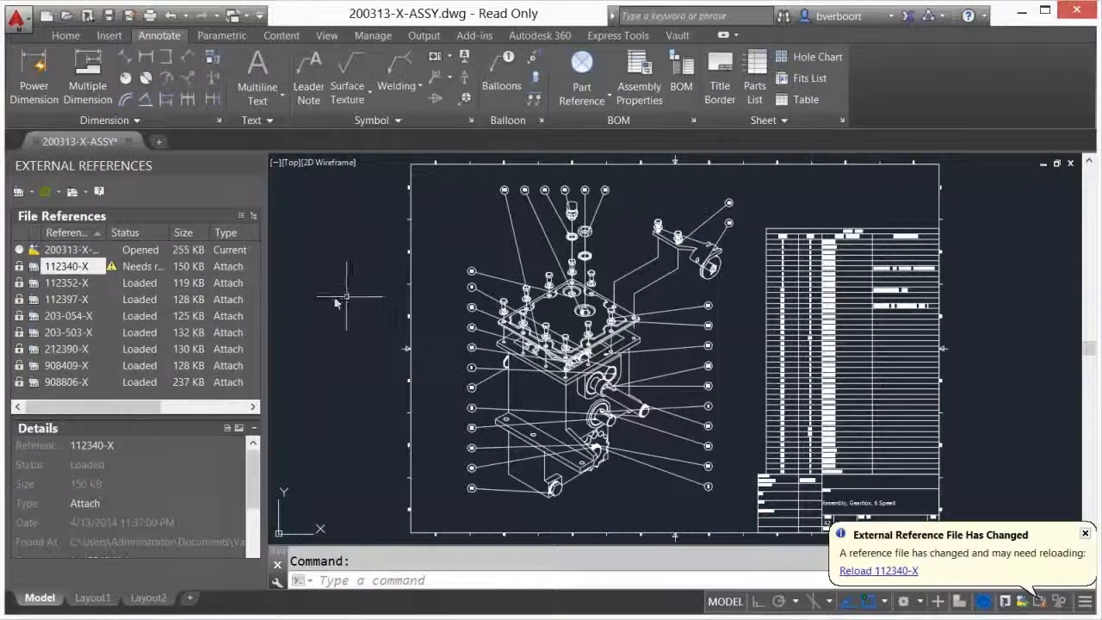
Reload all external references in 200313-X-ASSY.dwg and check out the assembly drawing
left_click(61, 194)
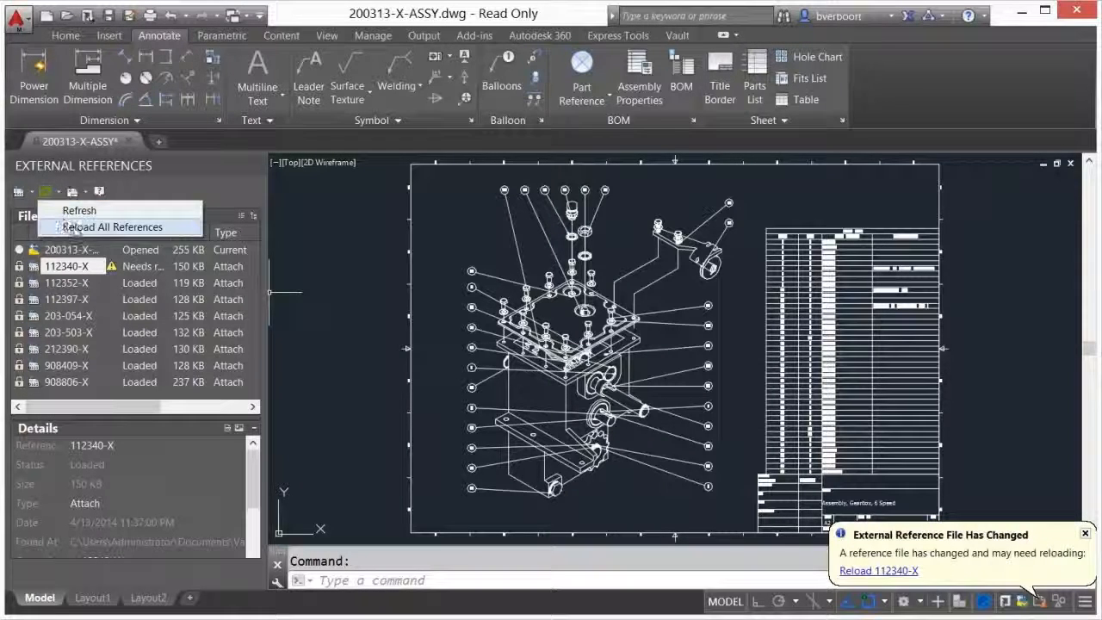
left_click(76, 226)
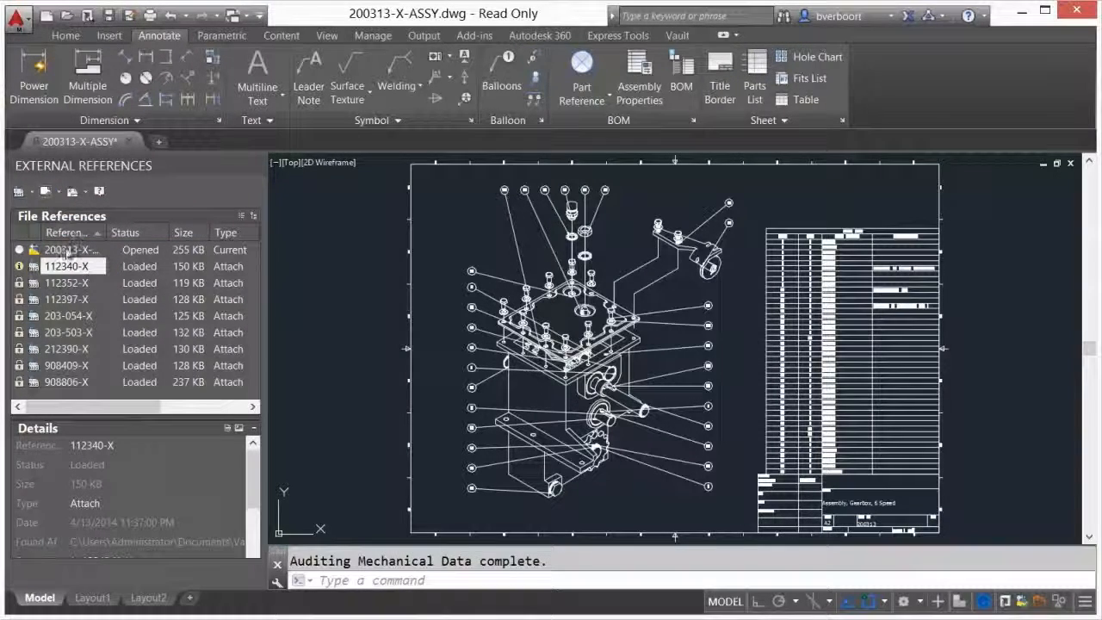
right_click(63, 252)
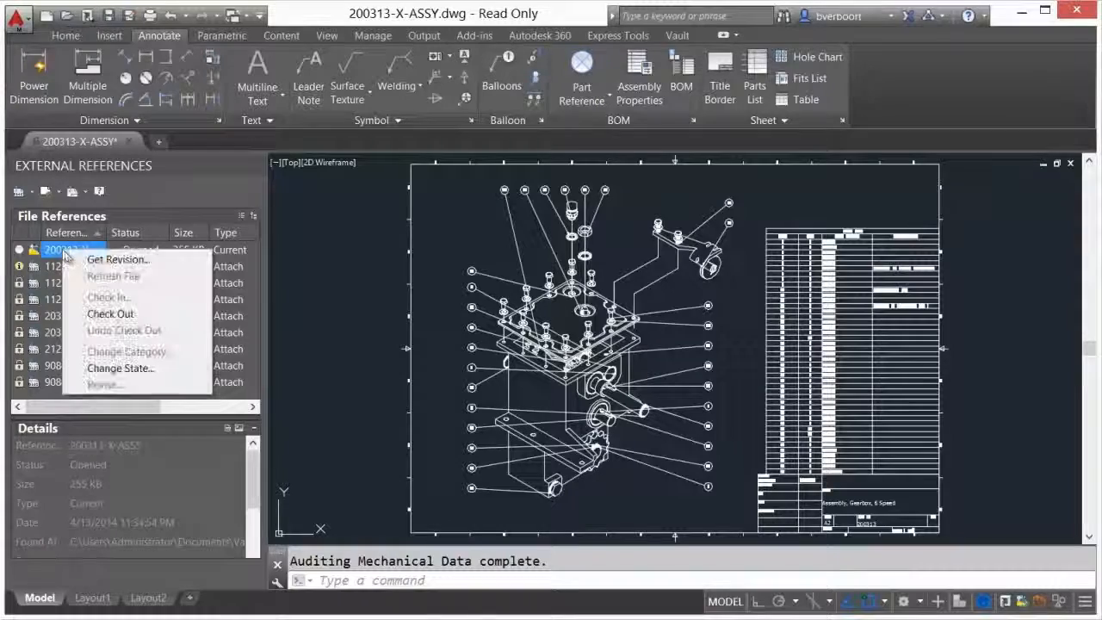
left_click(97, 311)
left_click(224, 241)
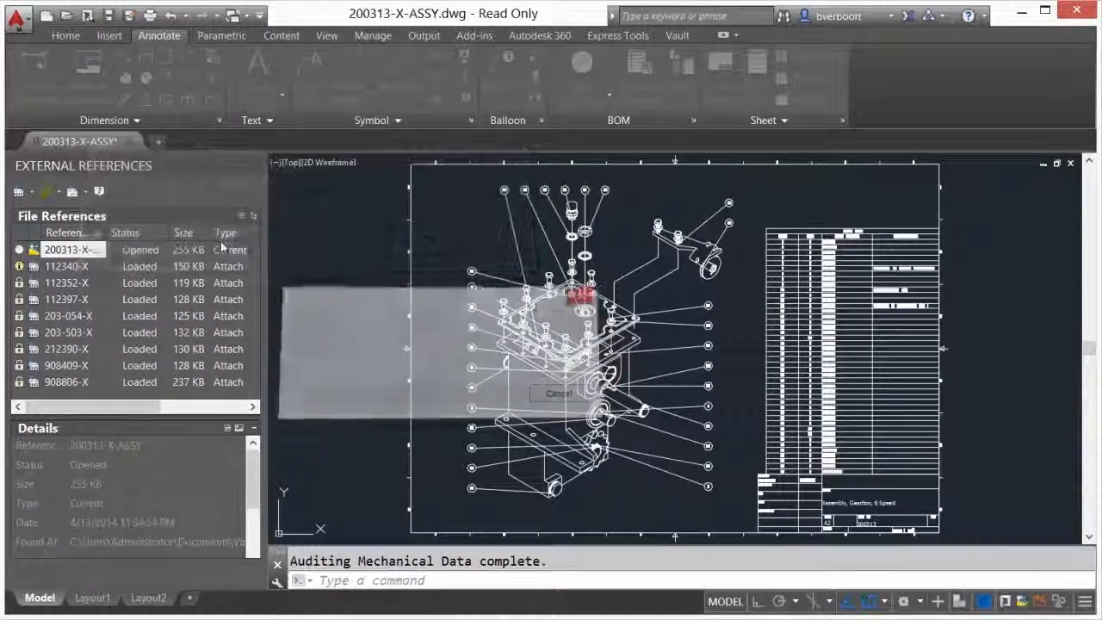
Check in 200313-X-ASSY.dwg with the default check-in options
right_click(71, 252)
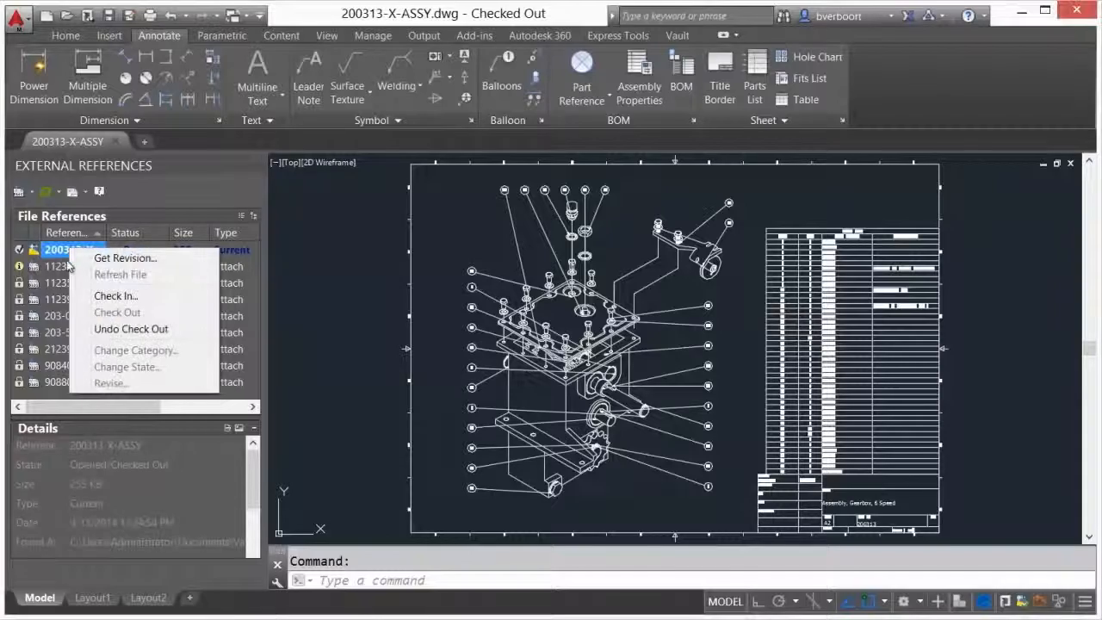
left_click(104, 296)
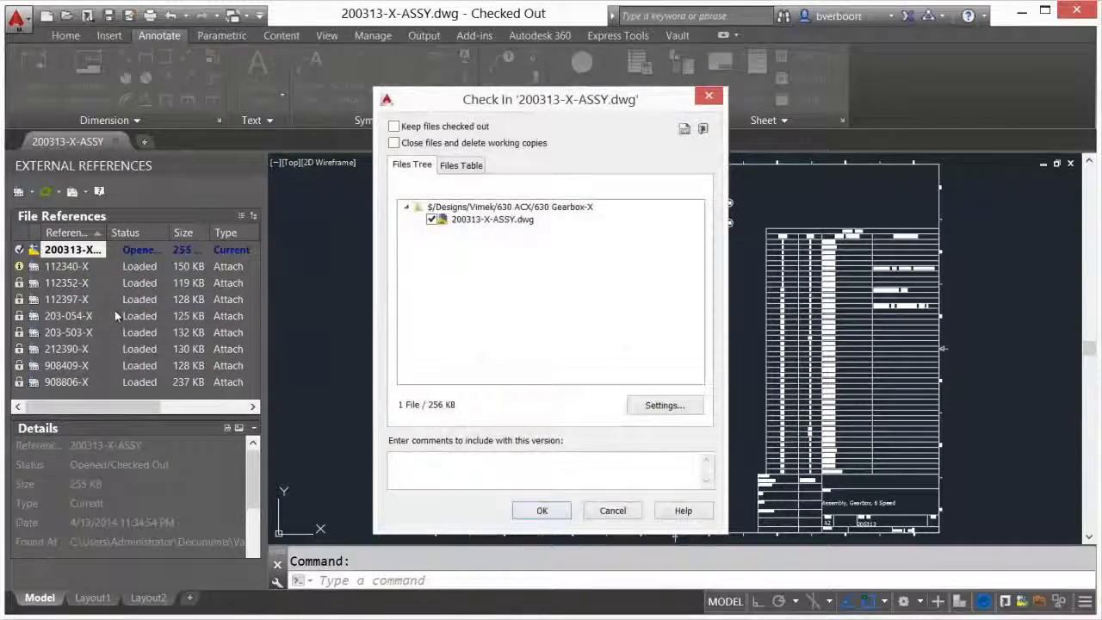
left_click(537, 511)
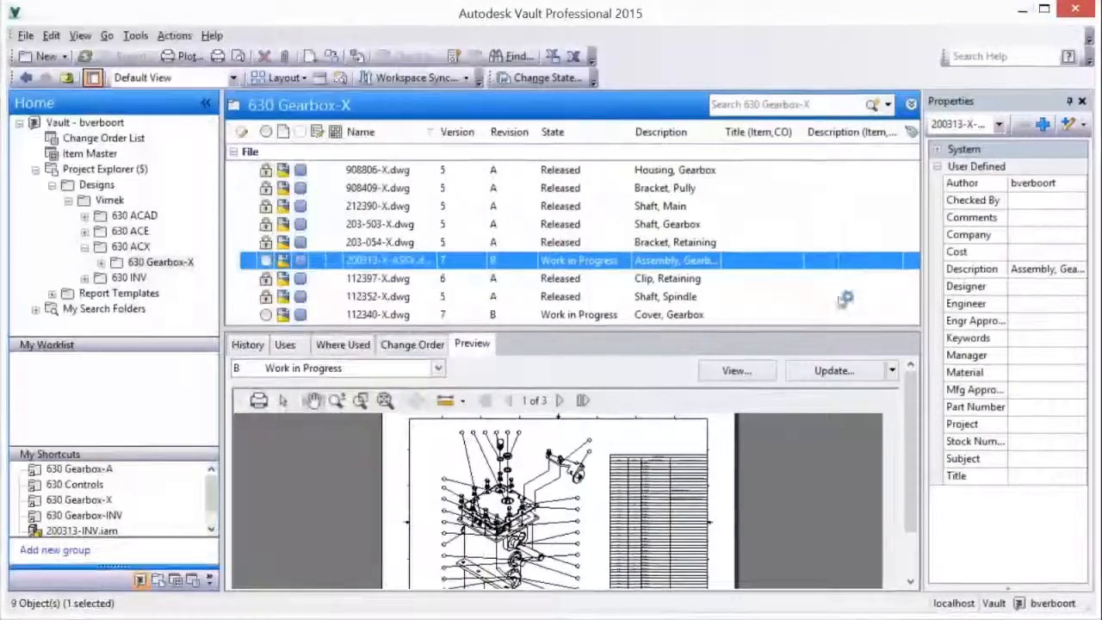
In Autodesk Vault Professional, change the lifecycle state of 112340-X.dwg and 200313-X-ASSY.dwg to Released
left_click_drag(666, 526, 675, 451)
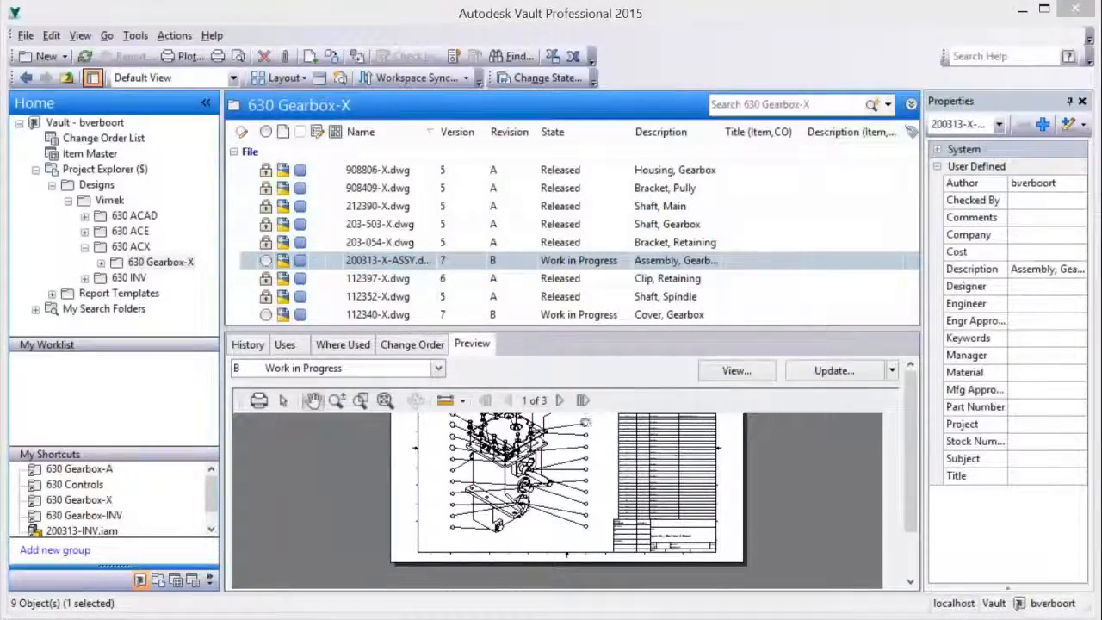
left_click(363, 317)
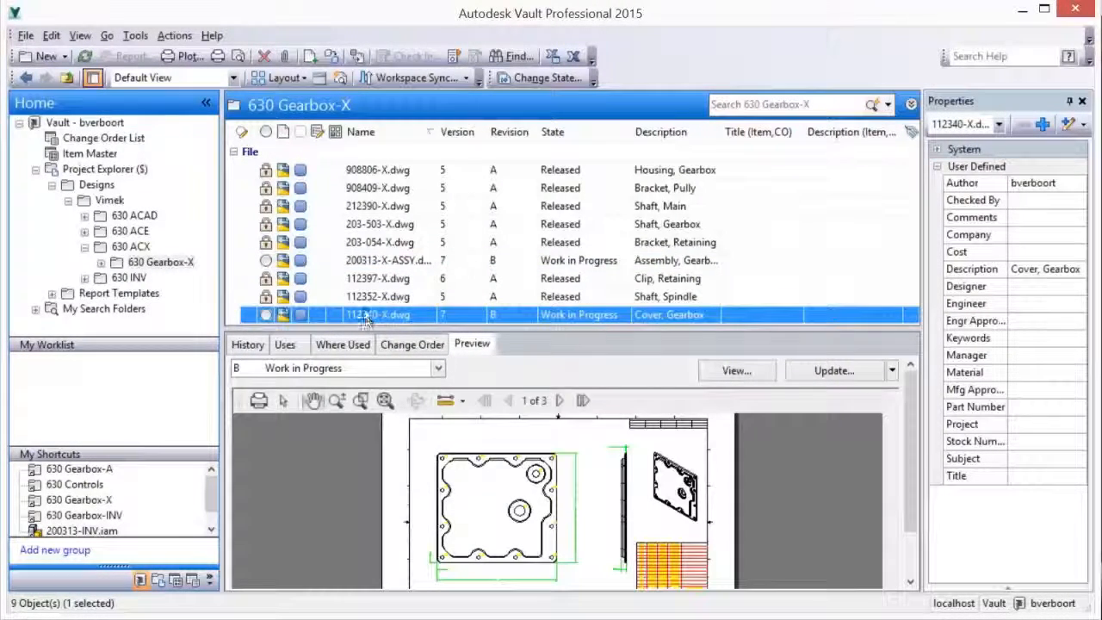
left_click(365, 263, "ctrl")
right_click(366, 263)
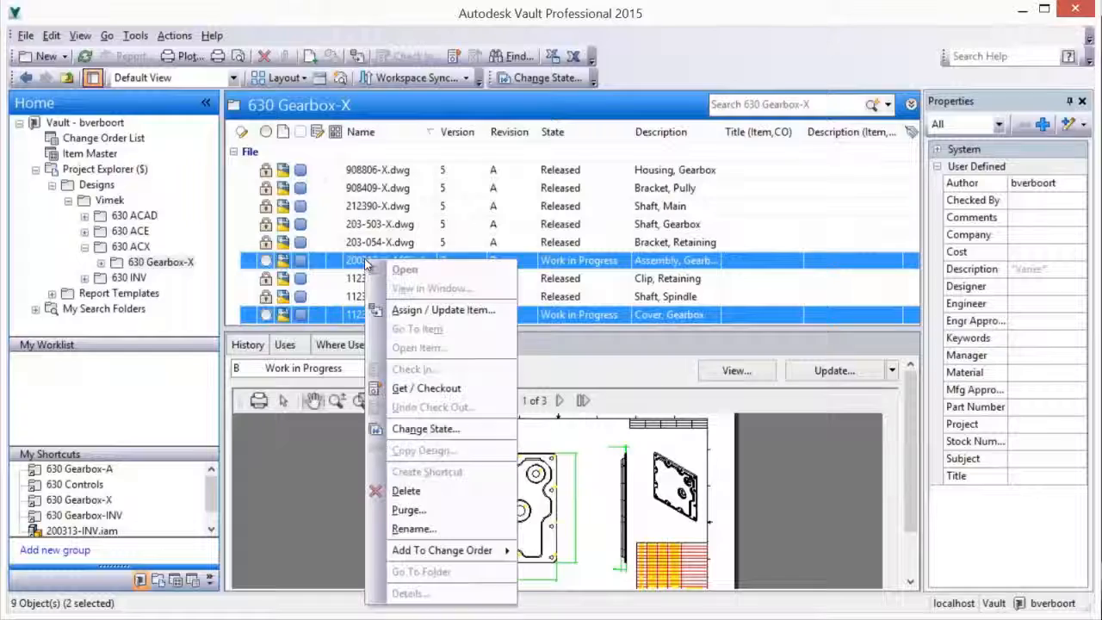
left_click(421, 429)
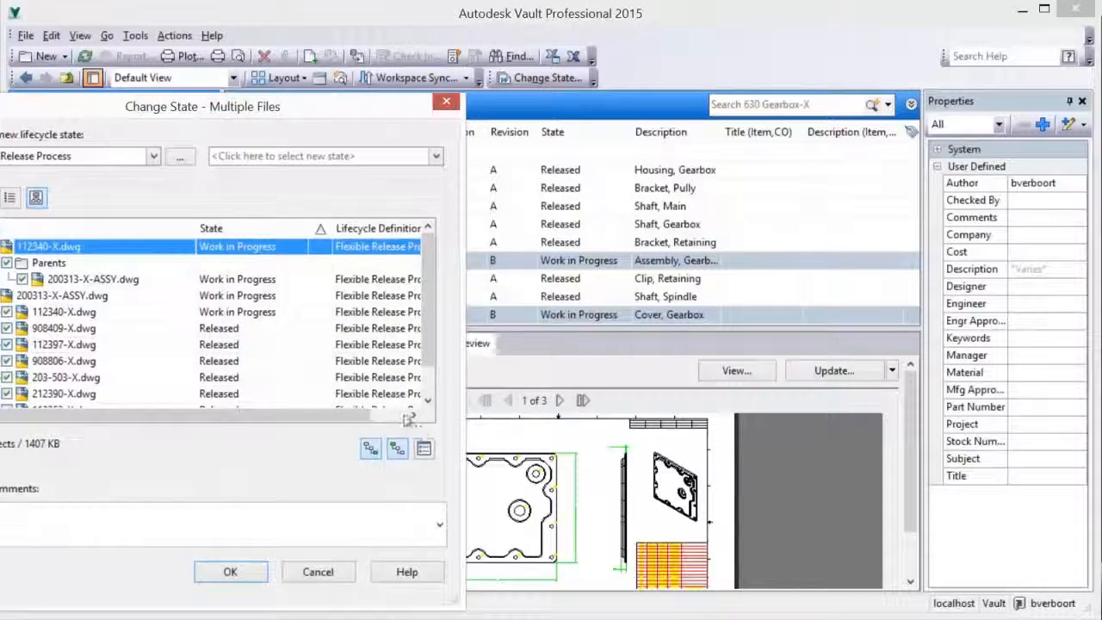
left_click(262, 163)
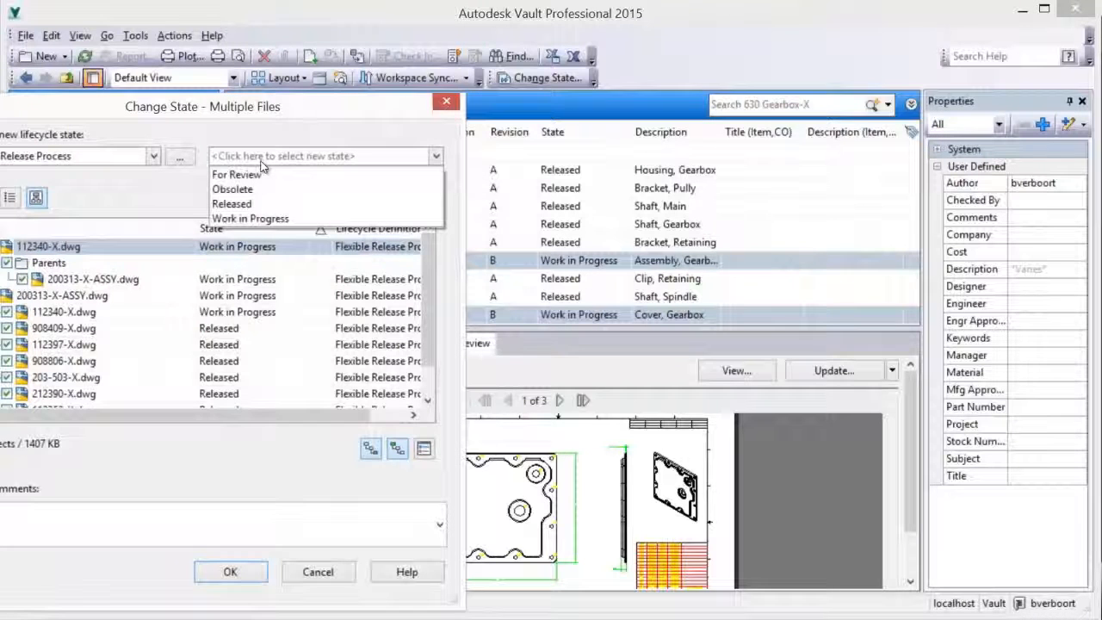
left_click(253, 208)
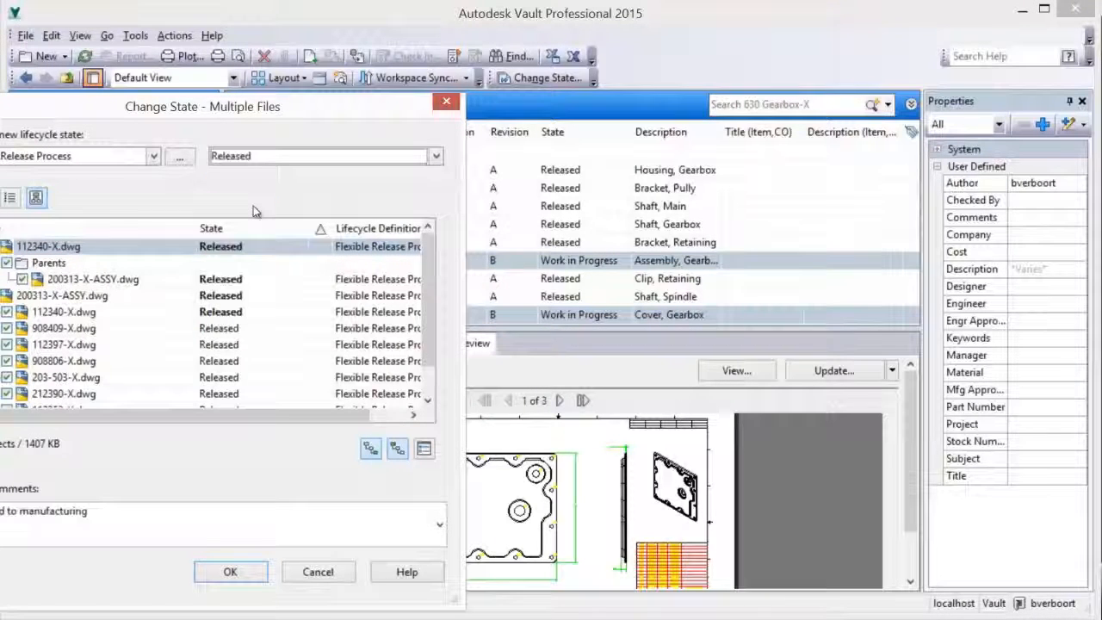
left_click(230, 572)
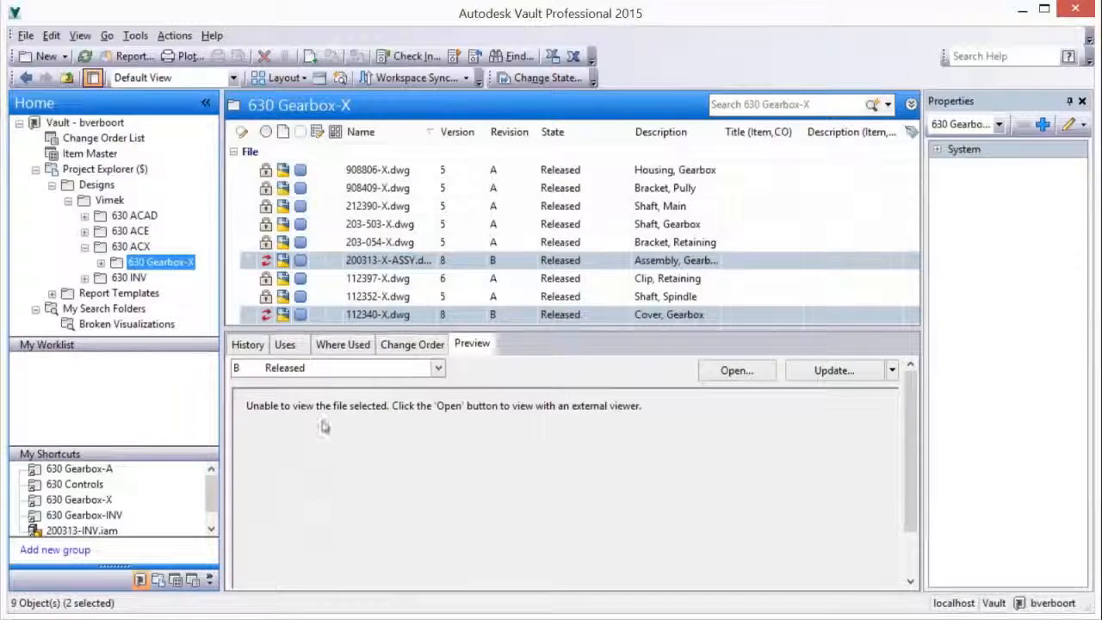
Preview the released revisions of 200313-X-ASSY.dwg and 112340-X.dwg
left_click(319, 263)
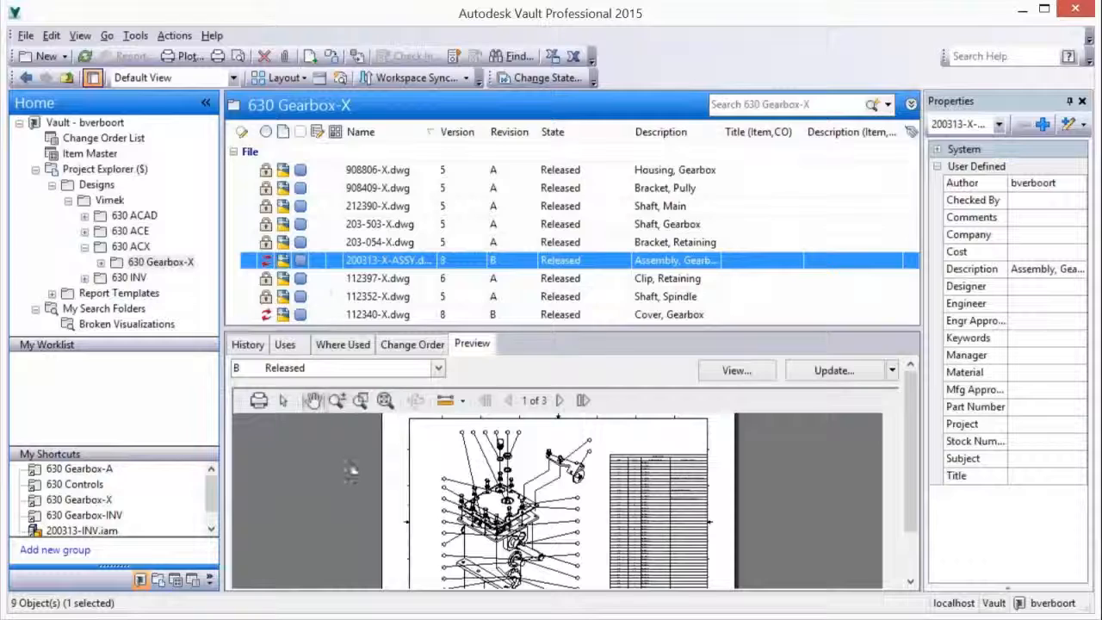
left_click(384, 400)
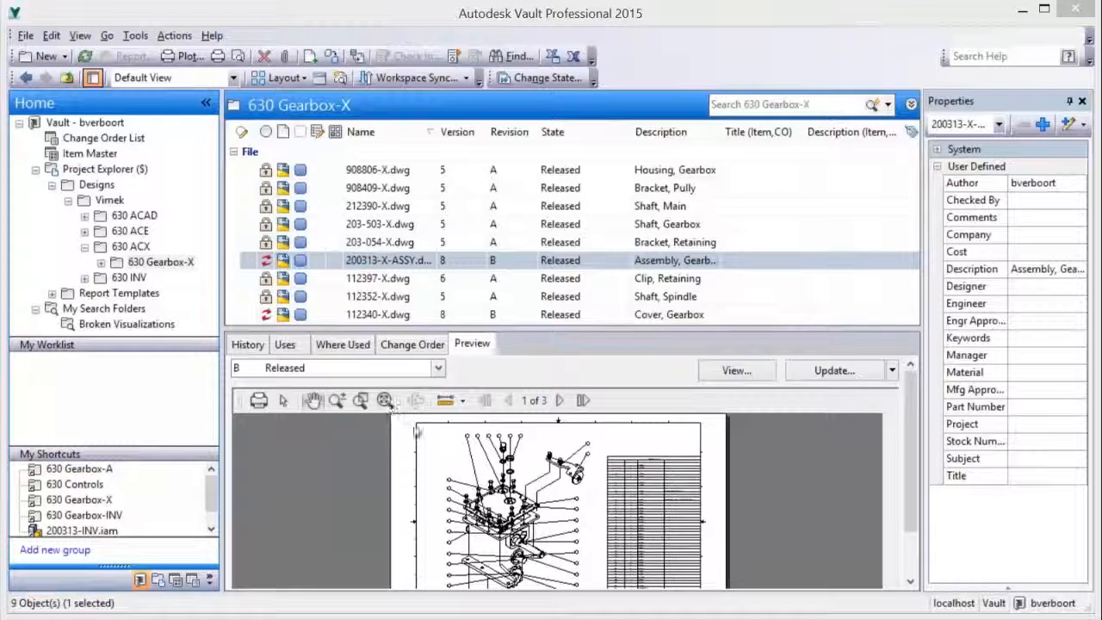
left_click_drag(490, 543, 494, 480)
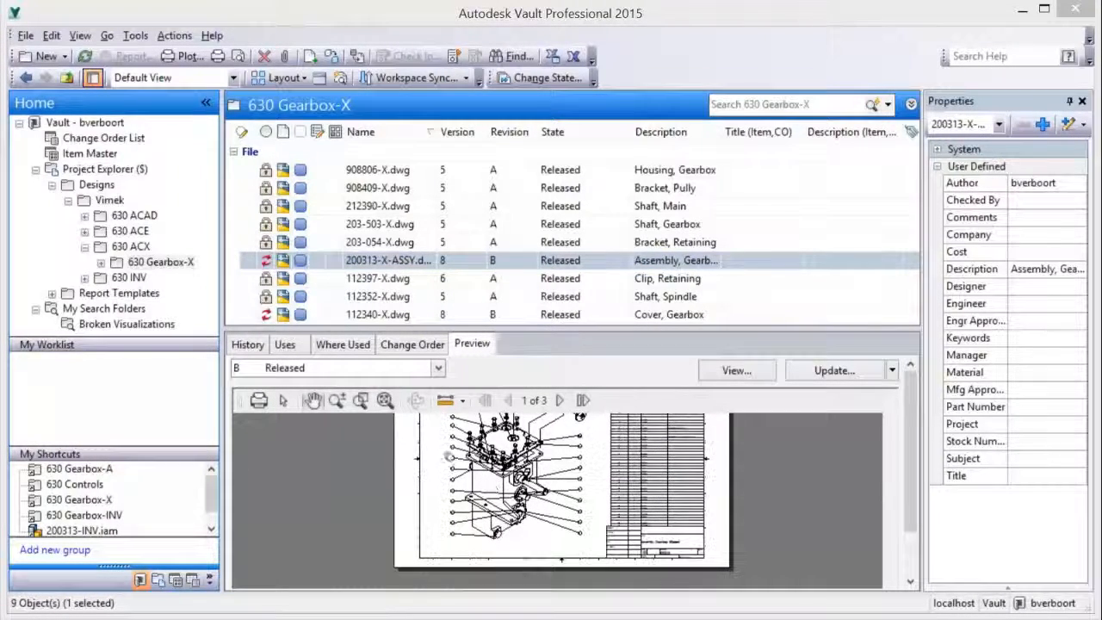
left_click(312, 314)
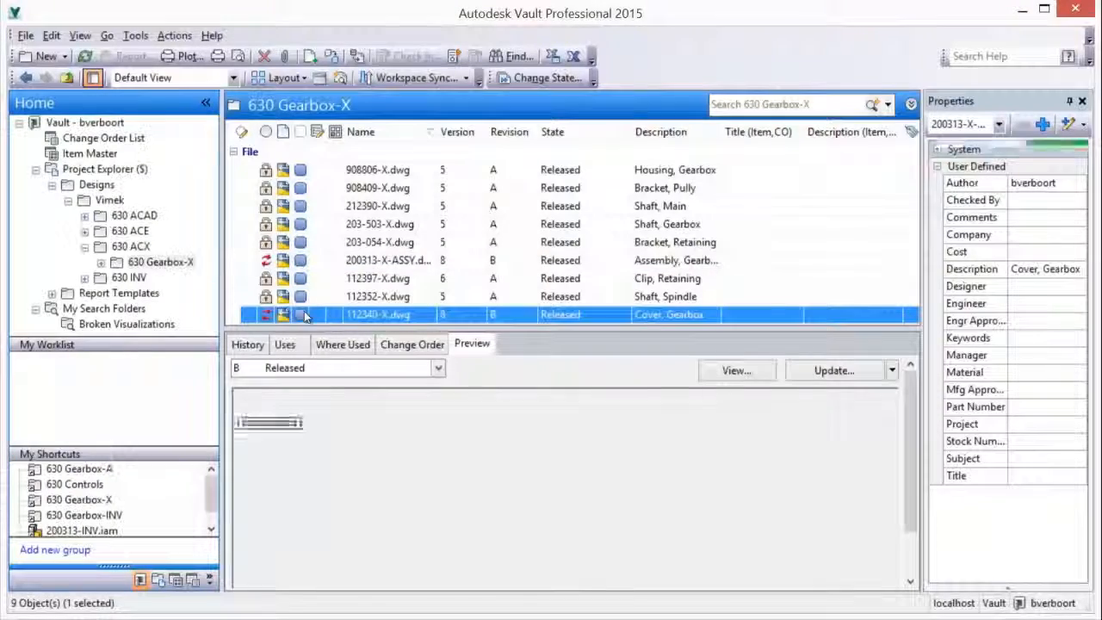
left_click_drag(465, 517, 461, 491)
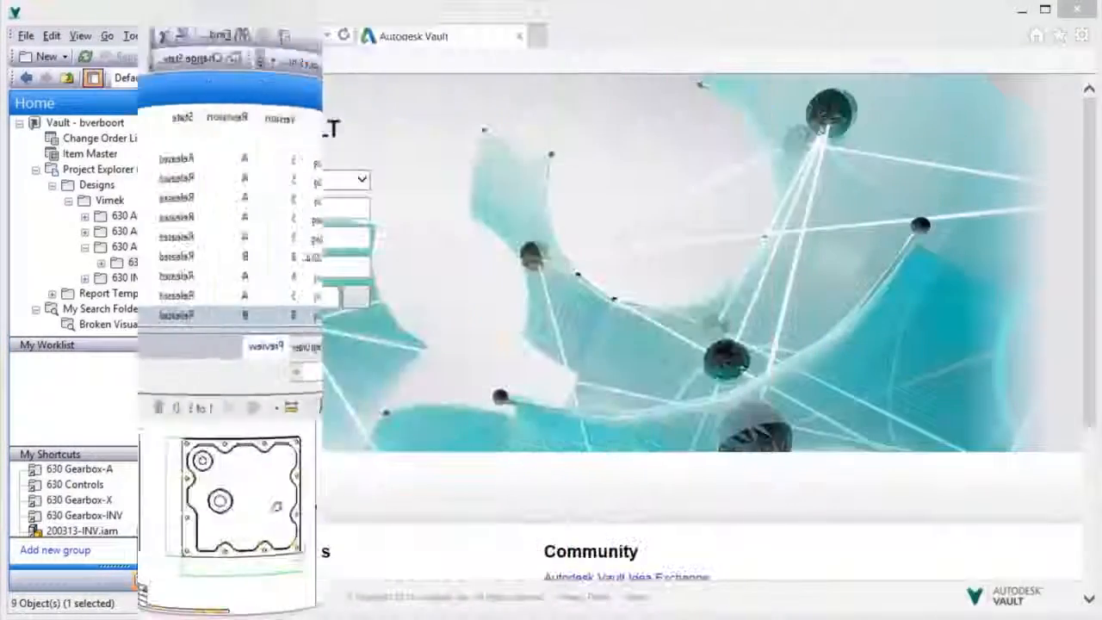
Sign in to the Autodesk Vault web client in the browser and open the Designs > Vimek folder in Project Explorer
left_click(160, 401)
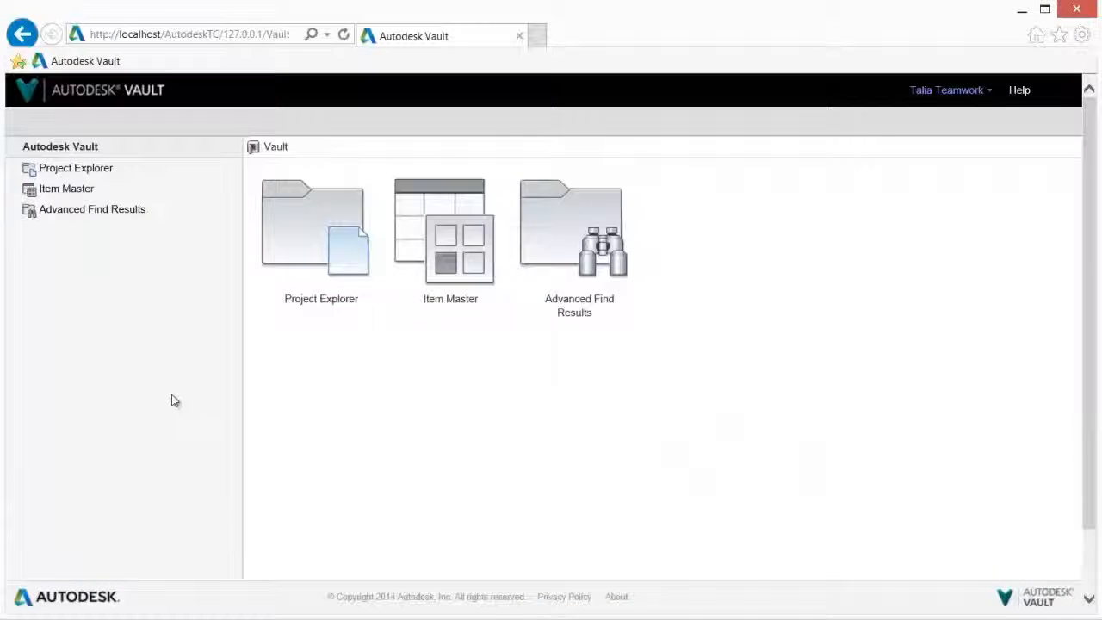
left_click(91, 171)
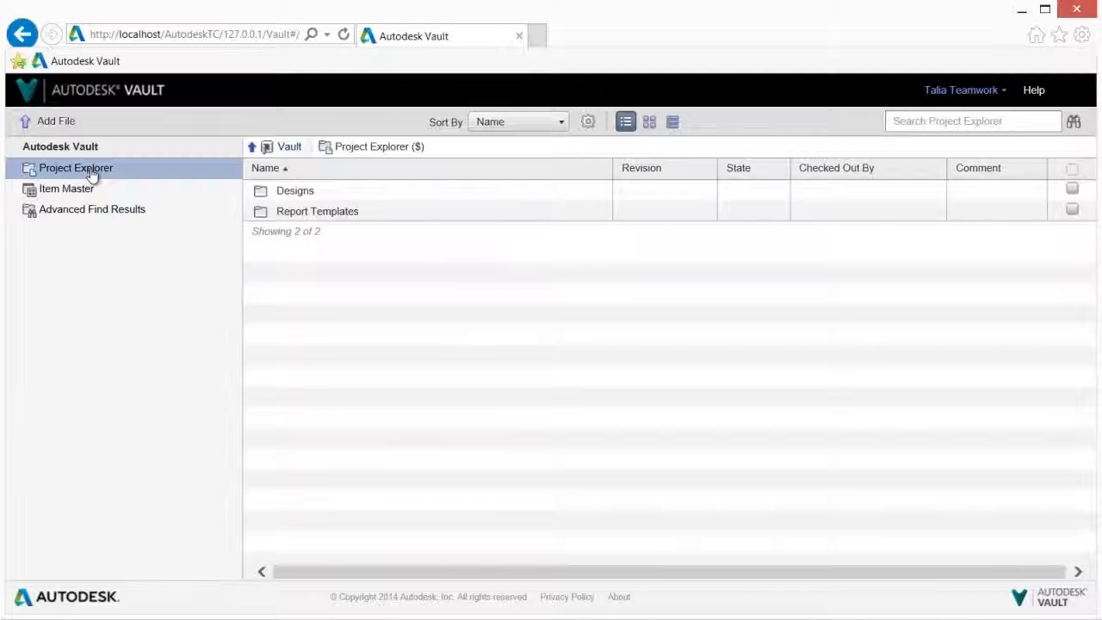
left_click(293, 193)
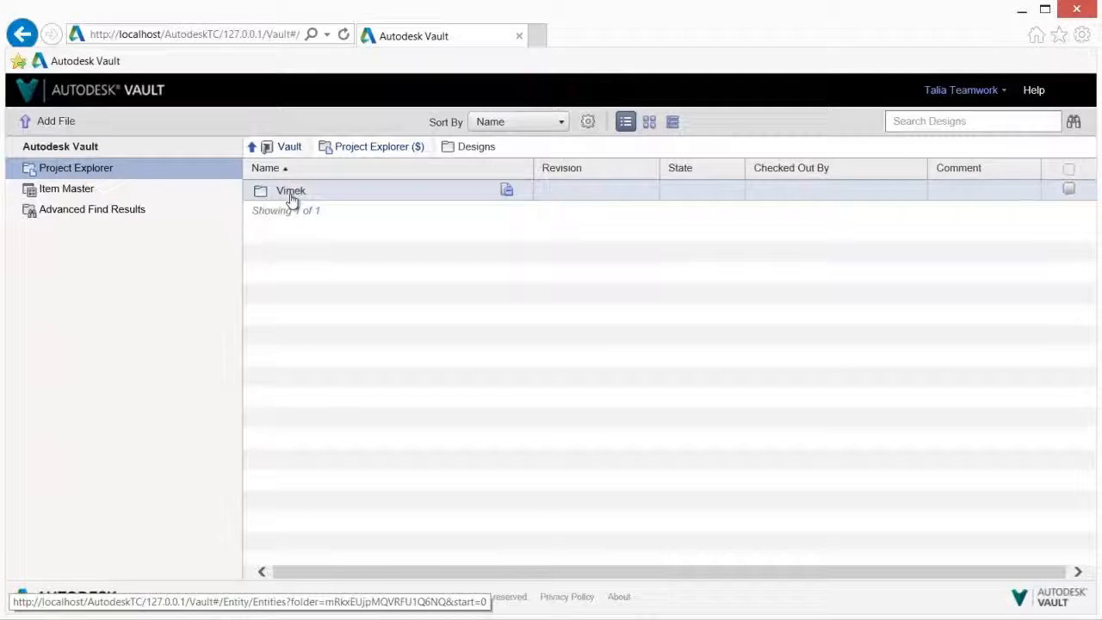
left_click(291, 193)
left_click(313, 195)
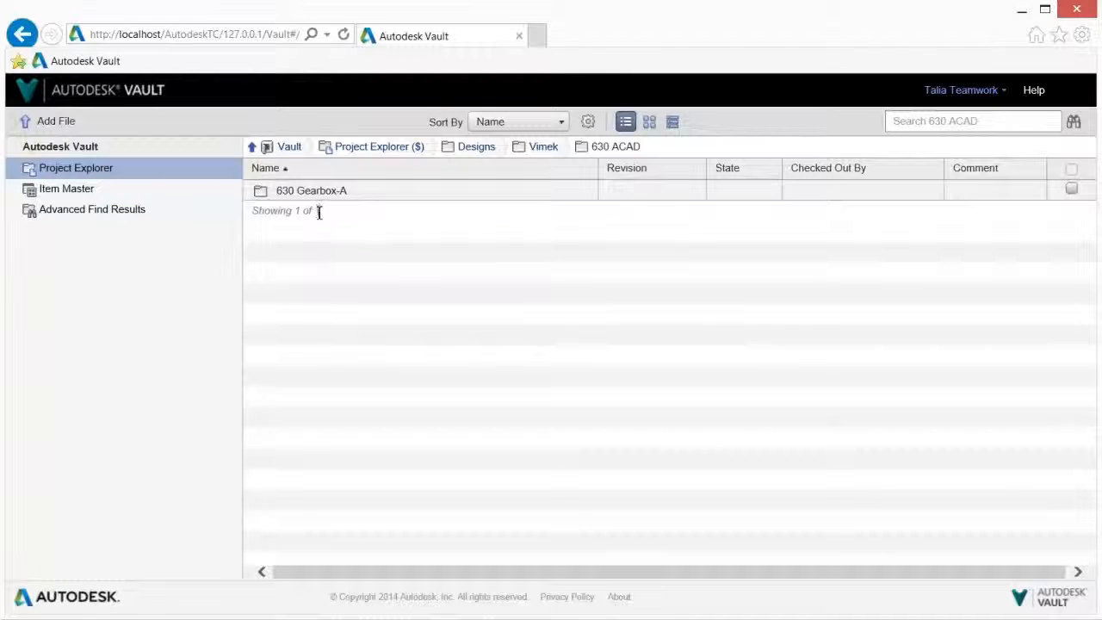
left_click(253, 148)
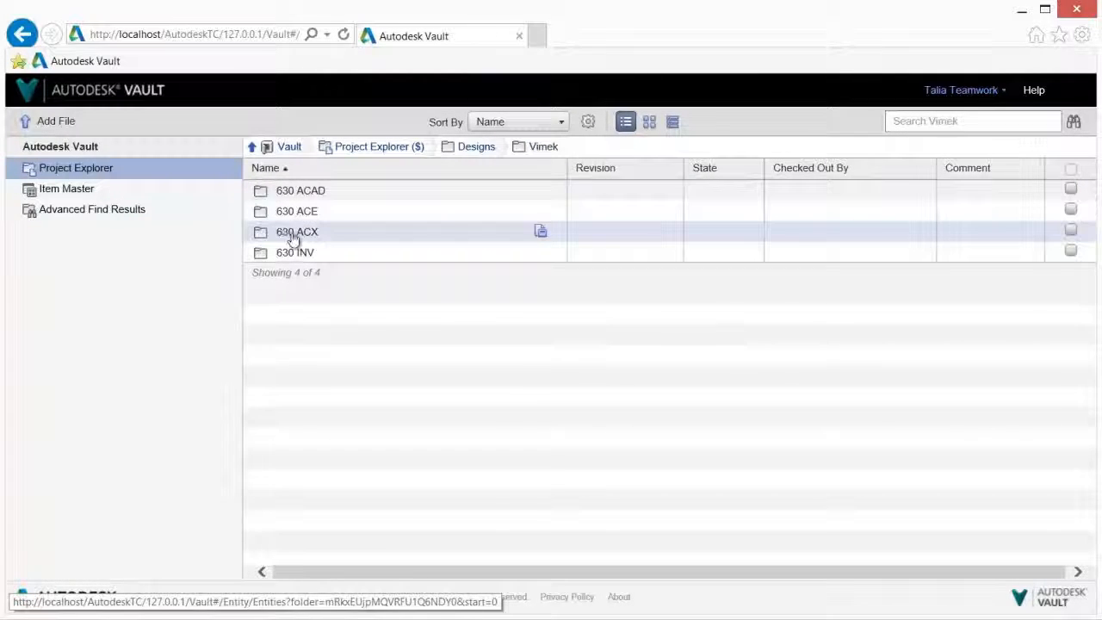
View the drawing 200313-X-ASSY.dwg from the folder 630 ACX > 630 Gearbox-X, and close its viewer
left_click(293, 232)
left_click(311, 191)
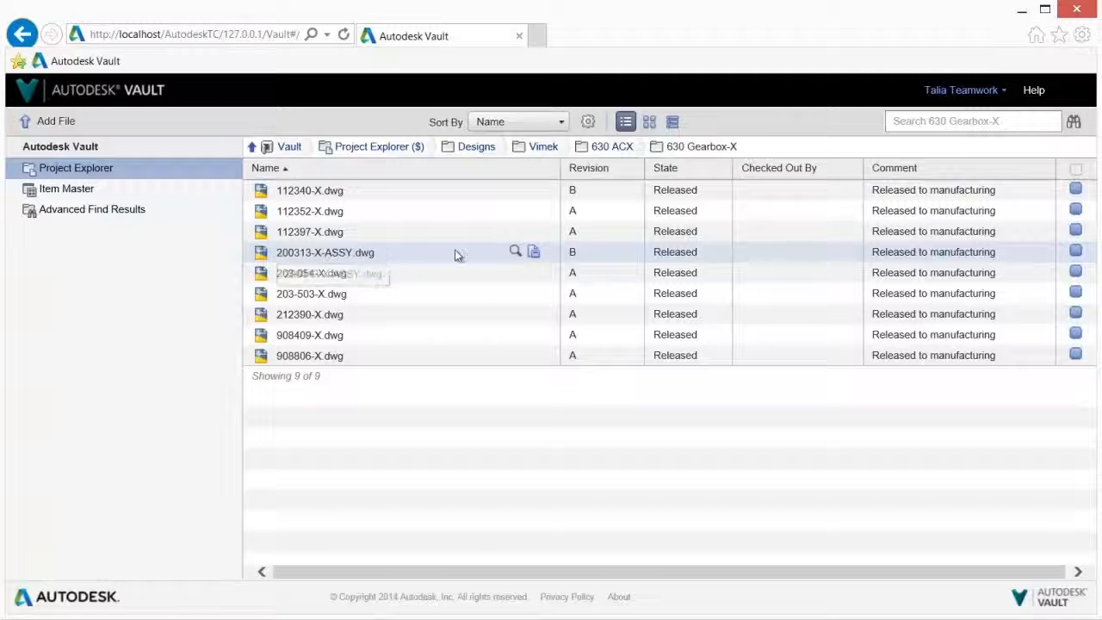
left_click(515, 252)
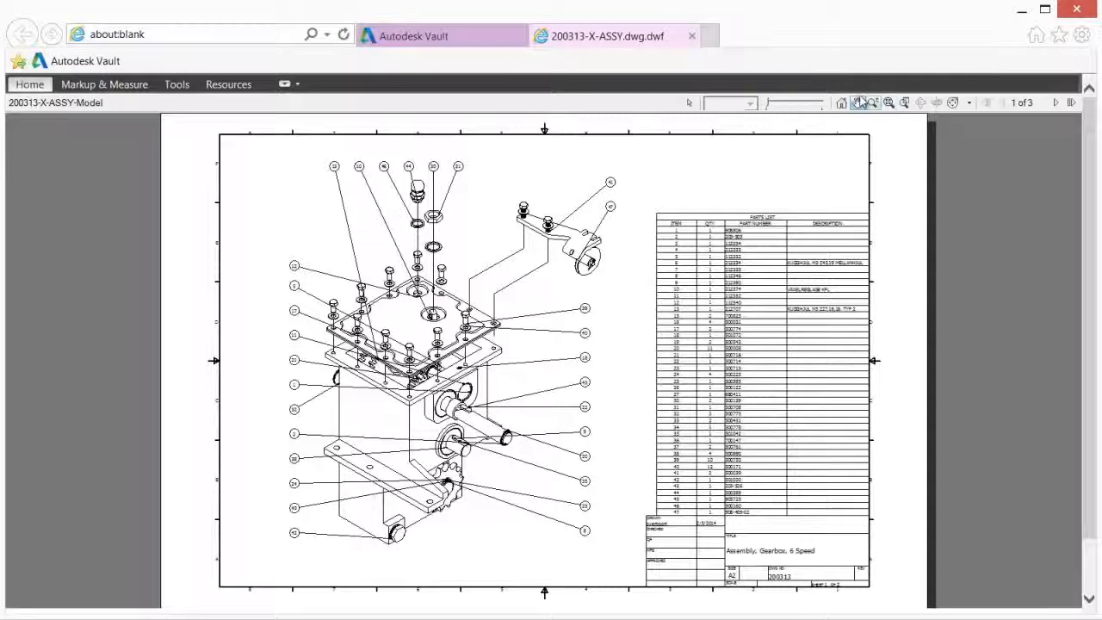
left_click(691, 36)
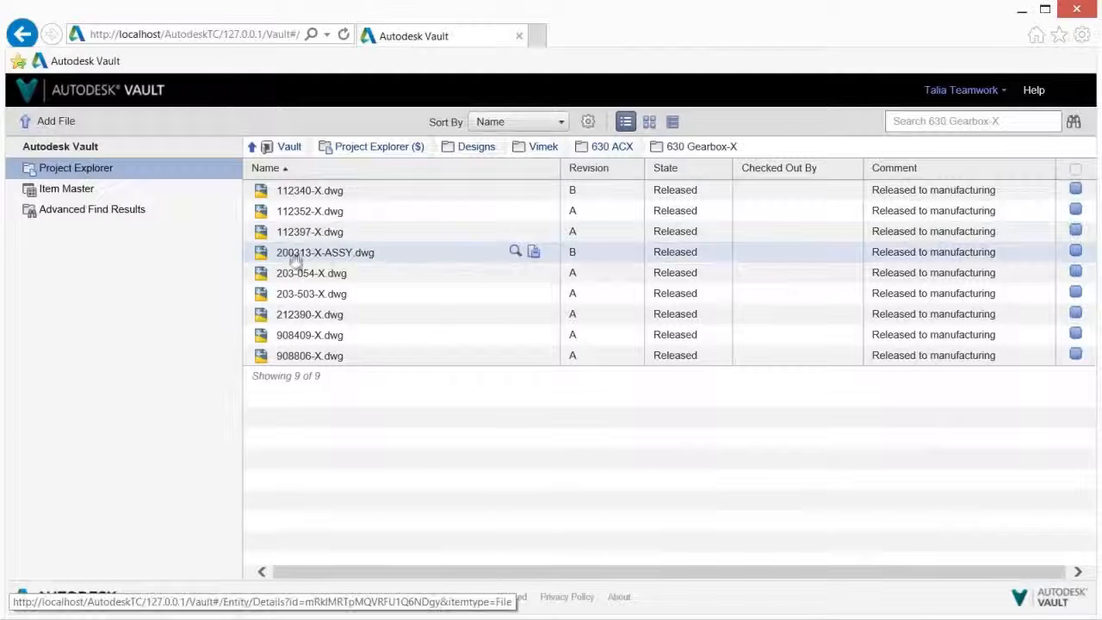
Search the Item Master for "lid"
left_click(79, 191)
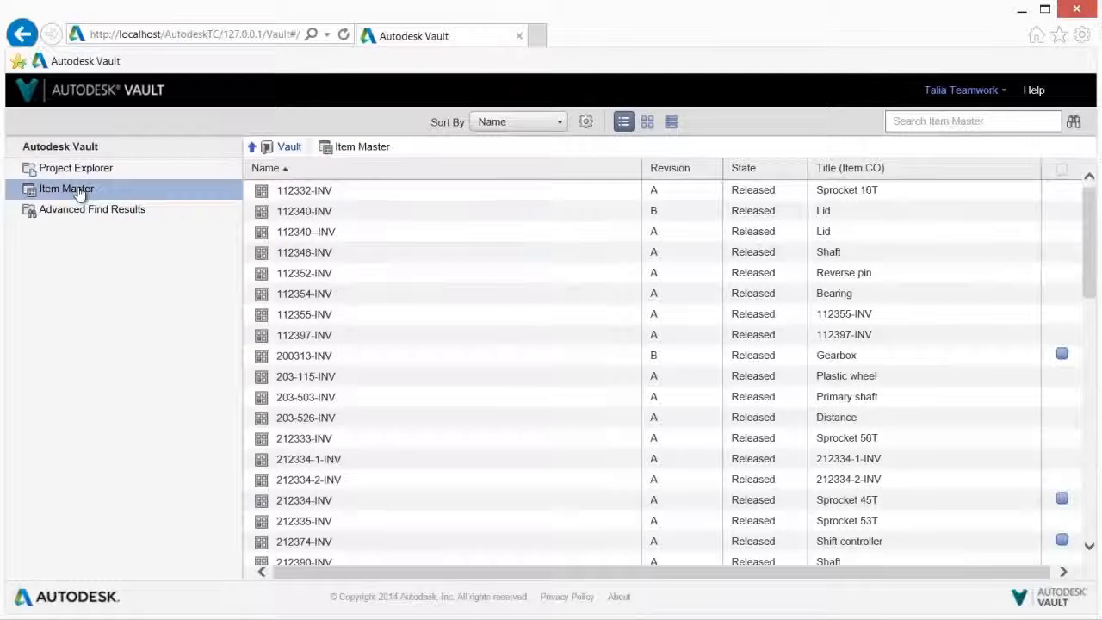
left_click(913, 120)
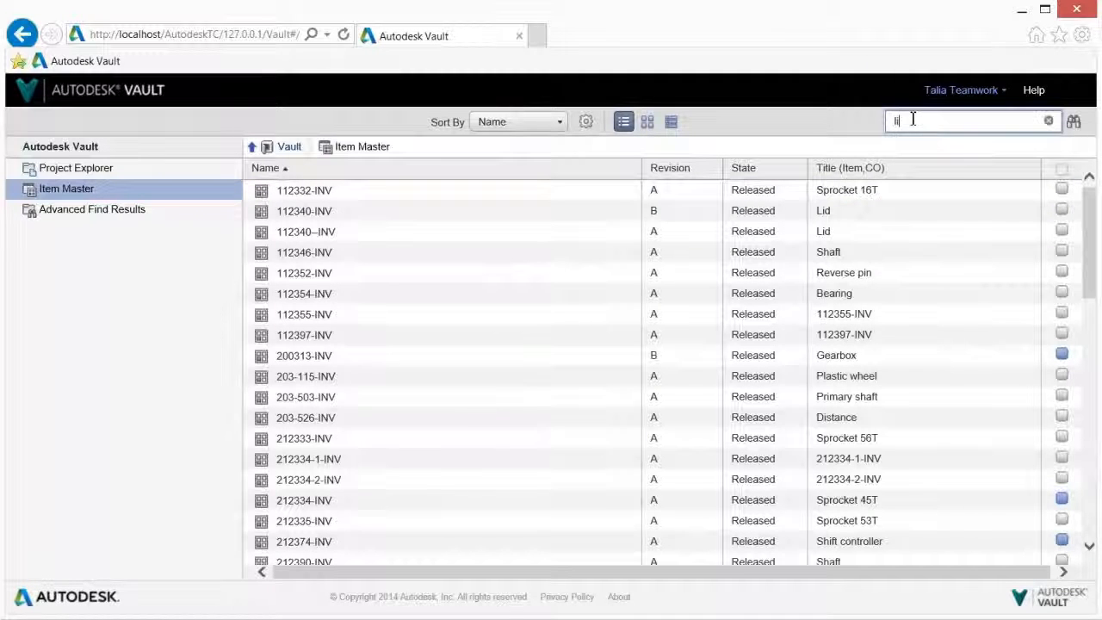
type("lid")
key("Return")
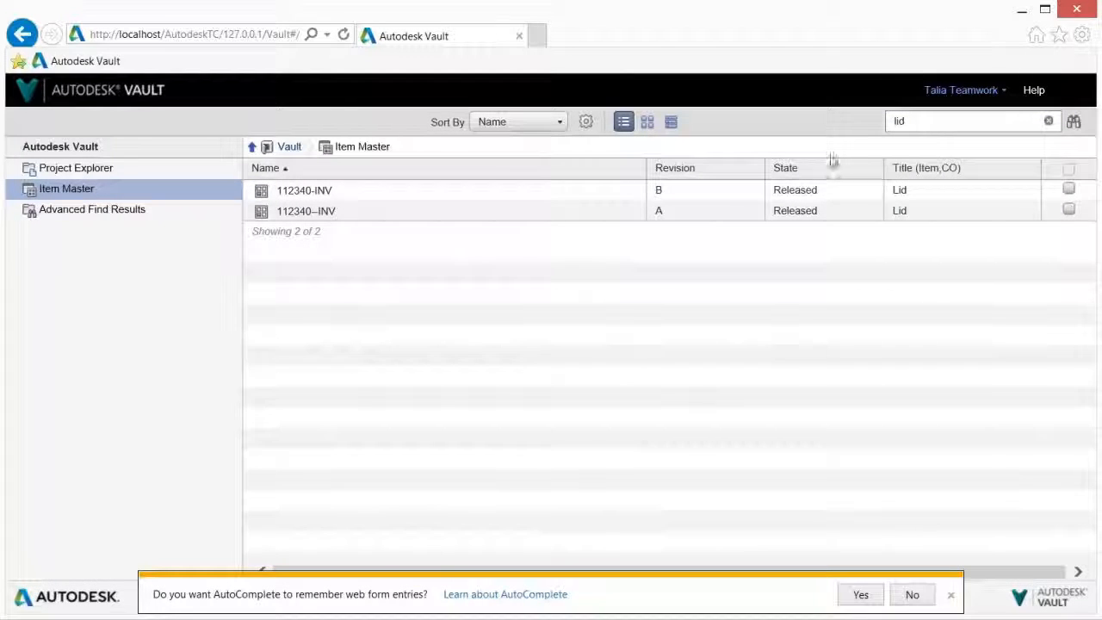
Check where item 112340-INV is used, and open the bill of materials of its parent assembly 200313-INV
left_click(315, 191)
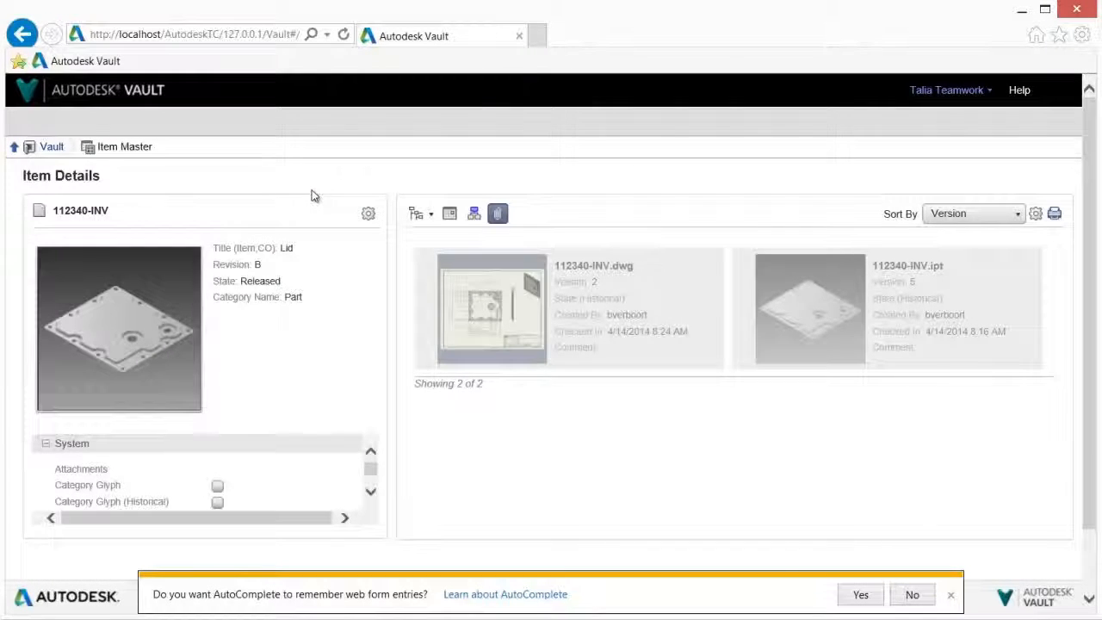
left_click(473, 217)
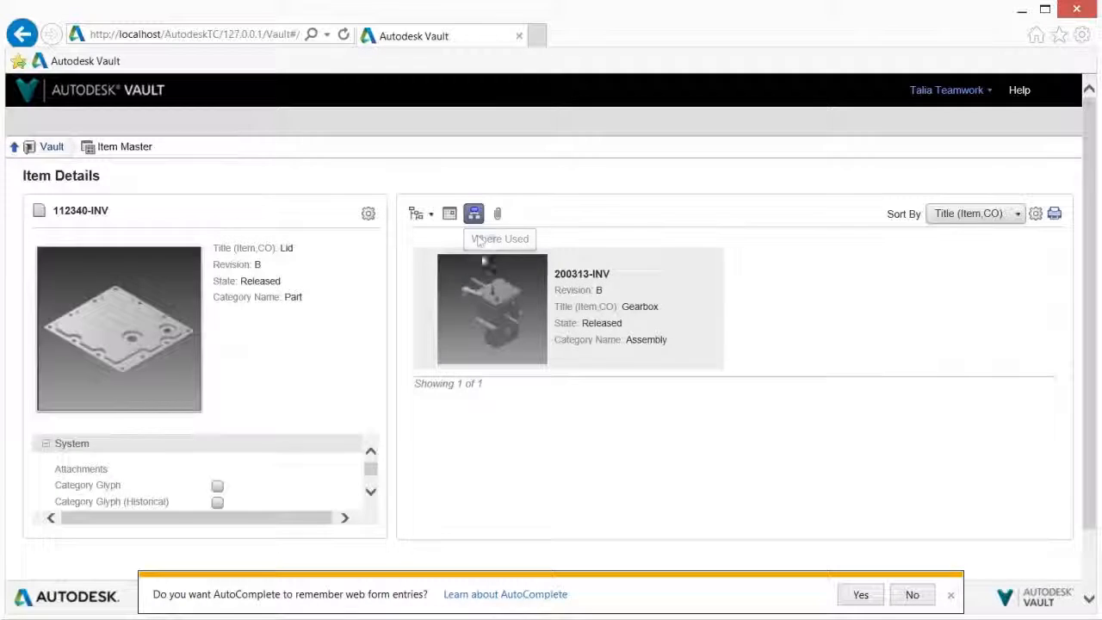
left_click(454, 342)
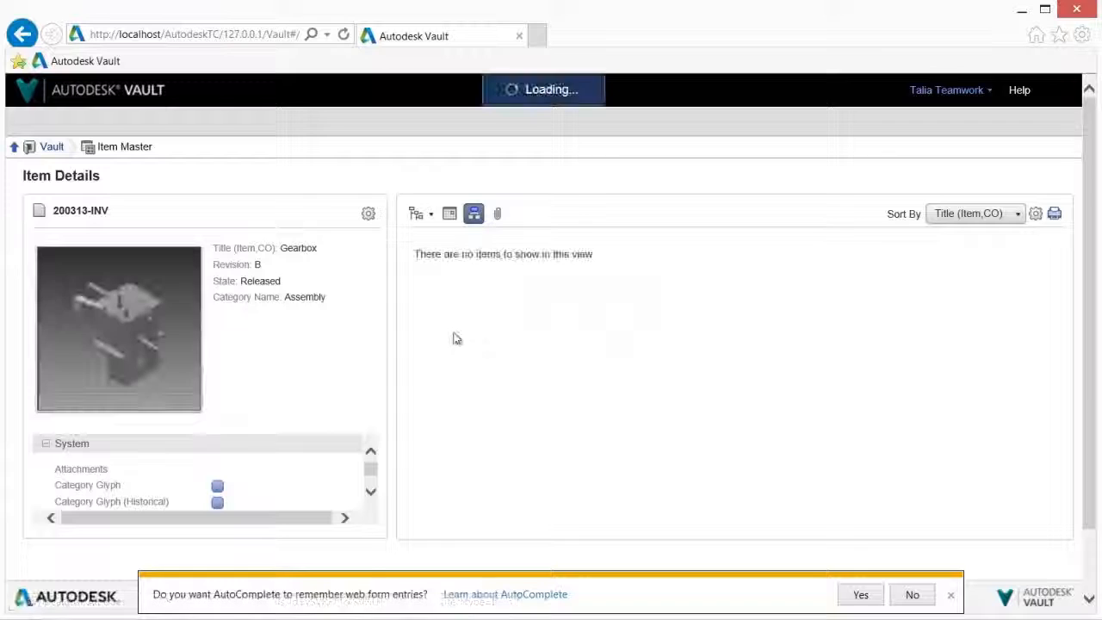
left_click(416, 215)
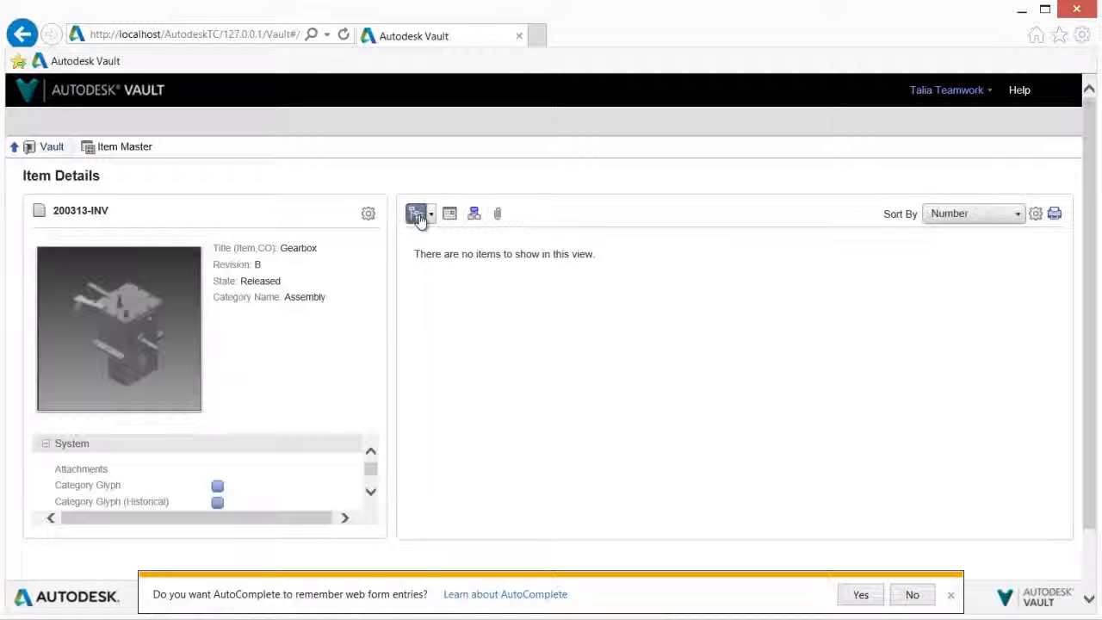